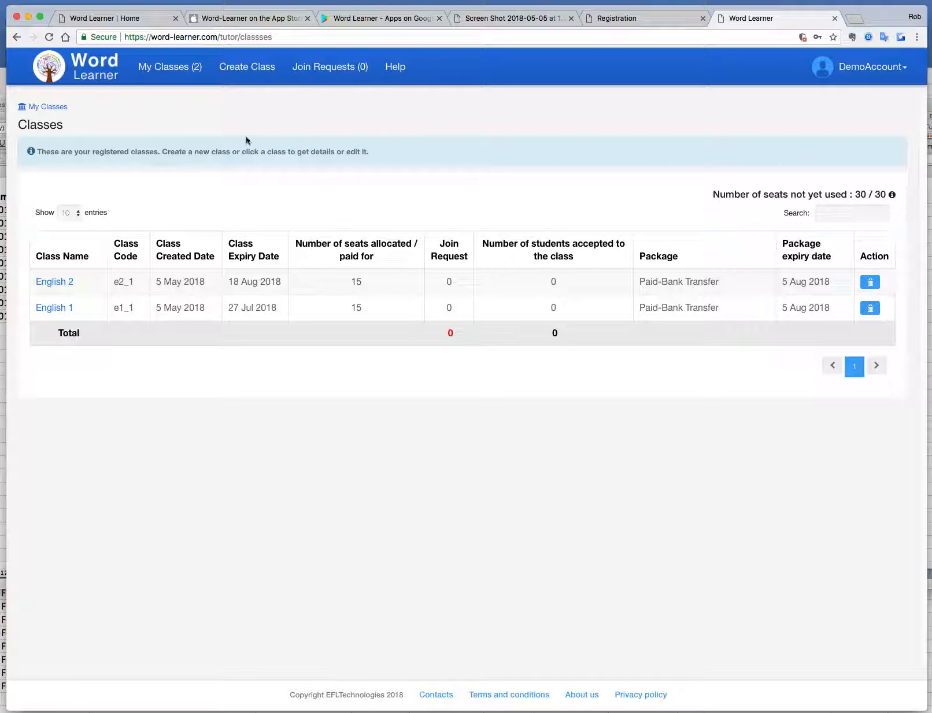
Start creating a class named English3 with the expiry date 2018-08-10 and proceed to its wordlist.
left_click(253, 72)
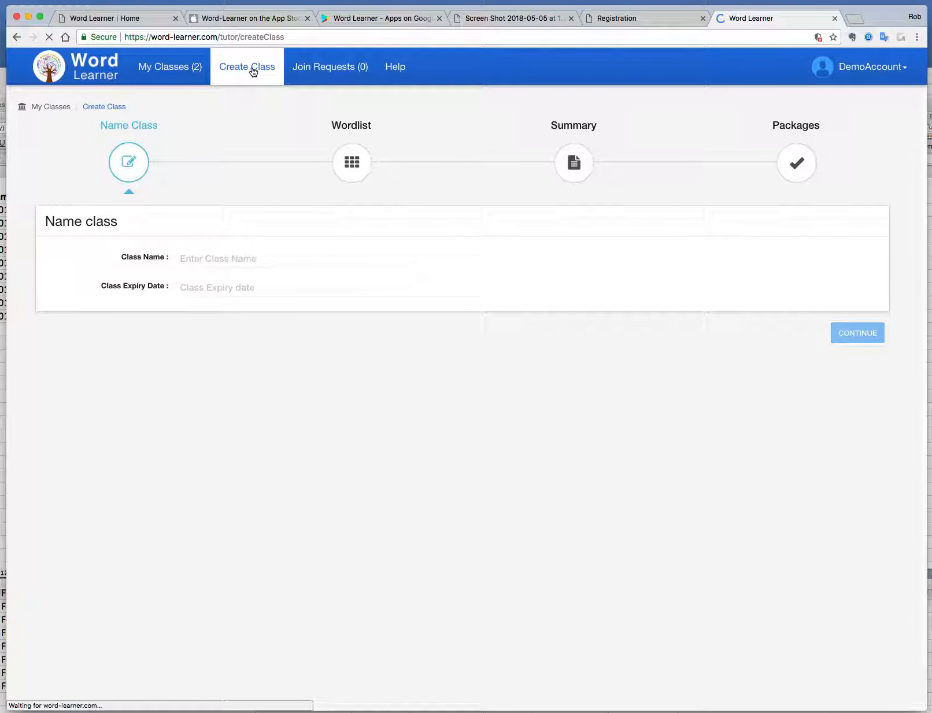
left_click(199, 258)
type("English3")
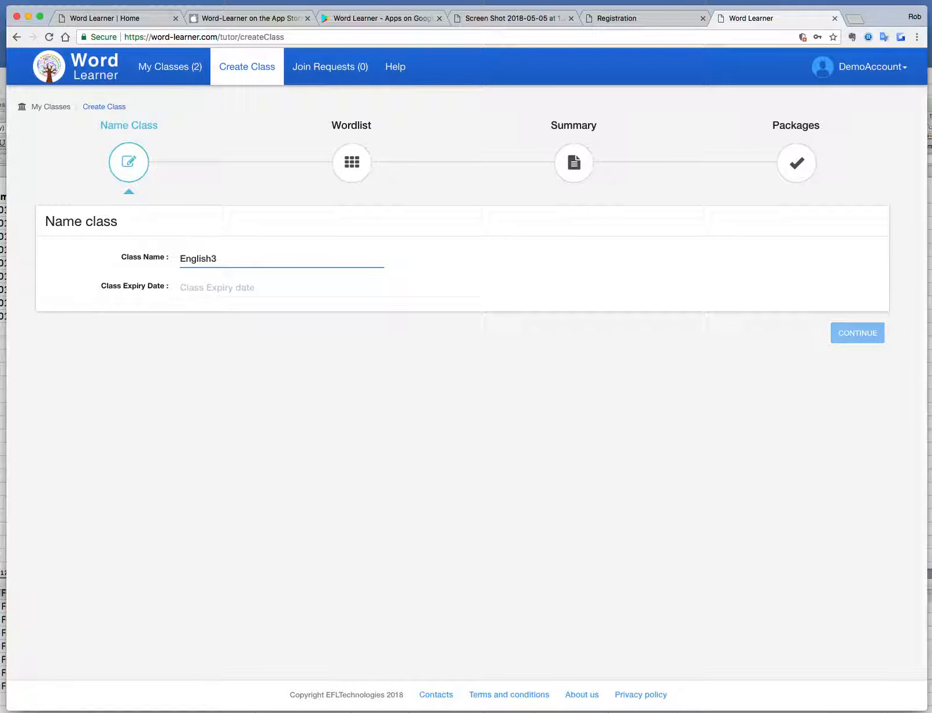
left_click(201, 290)
left_click(297, 316)
left_click(297, 317)
left_click(298, 318)
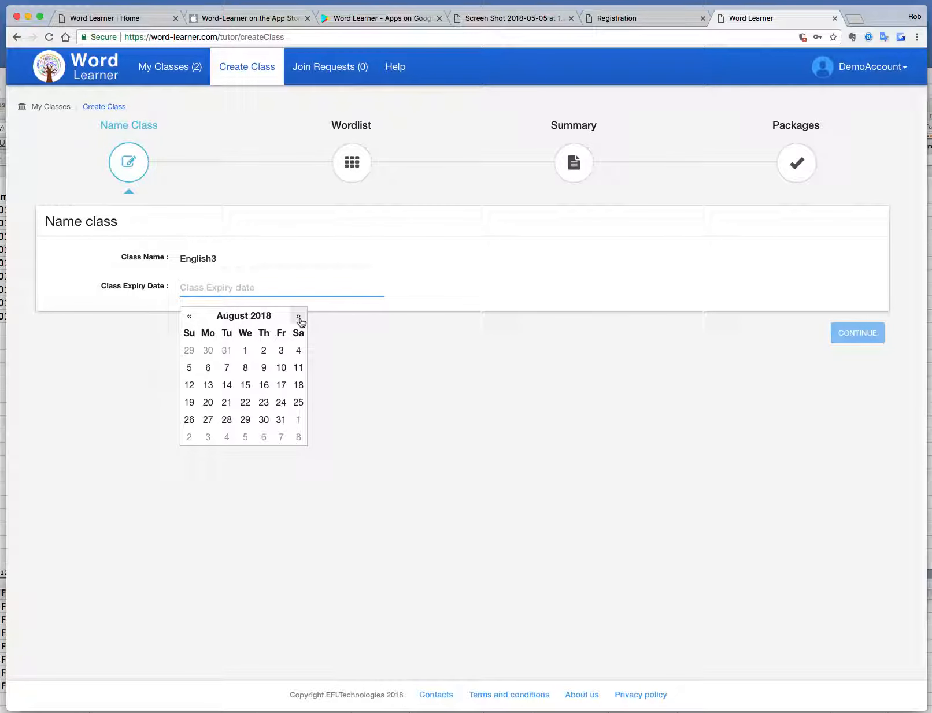
left_click(283, 367)
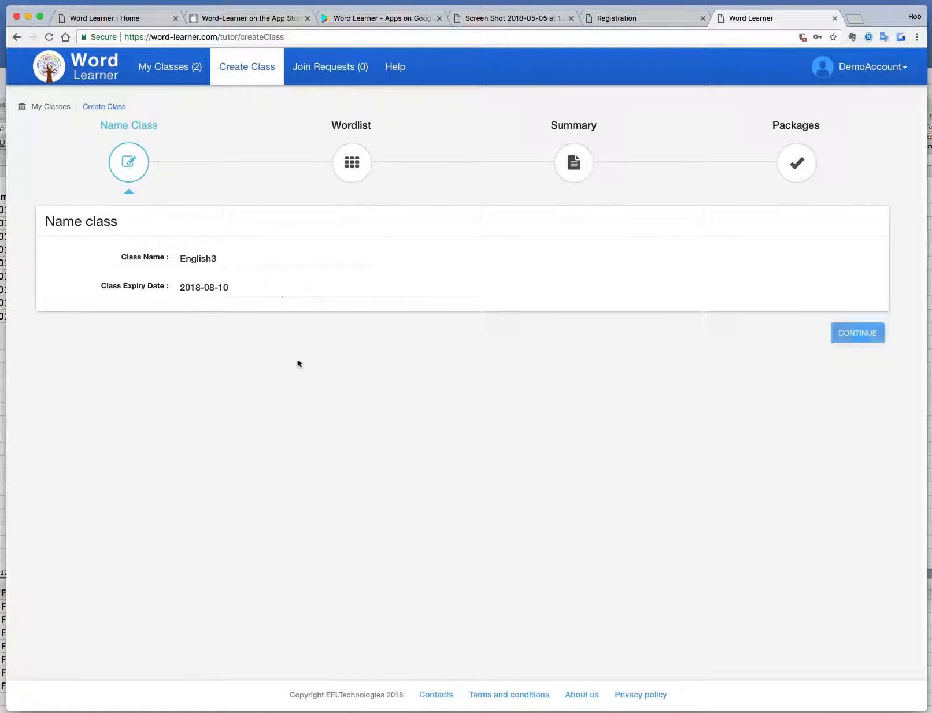
left_click(873, 336)
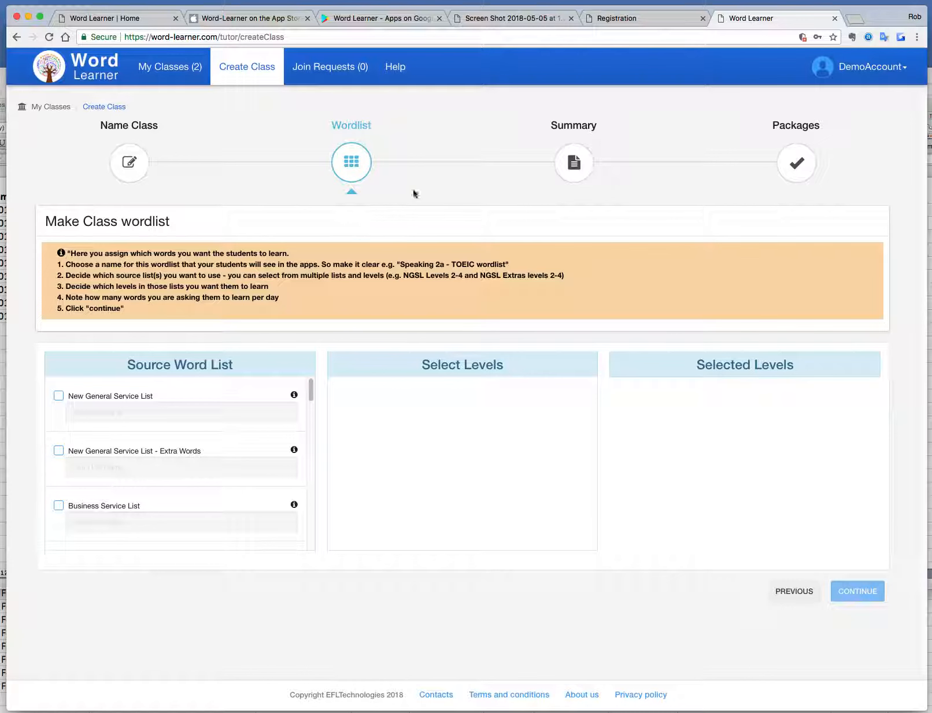
Choose the New General Service List as a source word list and add NGSL Levels 21, 22 and 23.
scroll(133, 429, "down", 3)
scroll(132, 429, "down", 15)
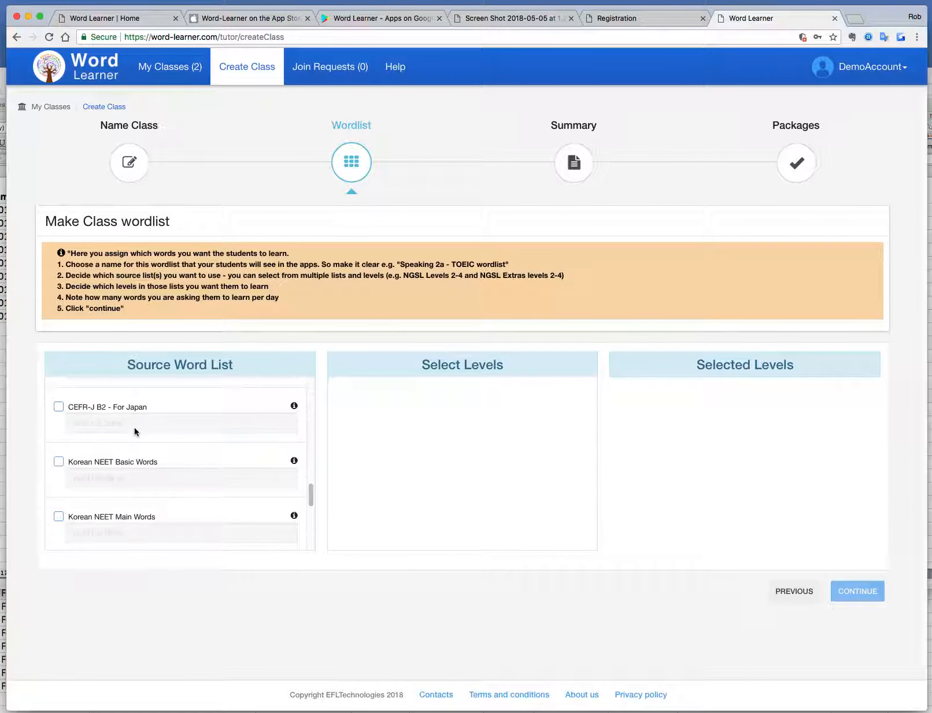
scroll(134, 428, "up", 18)
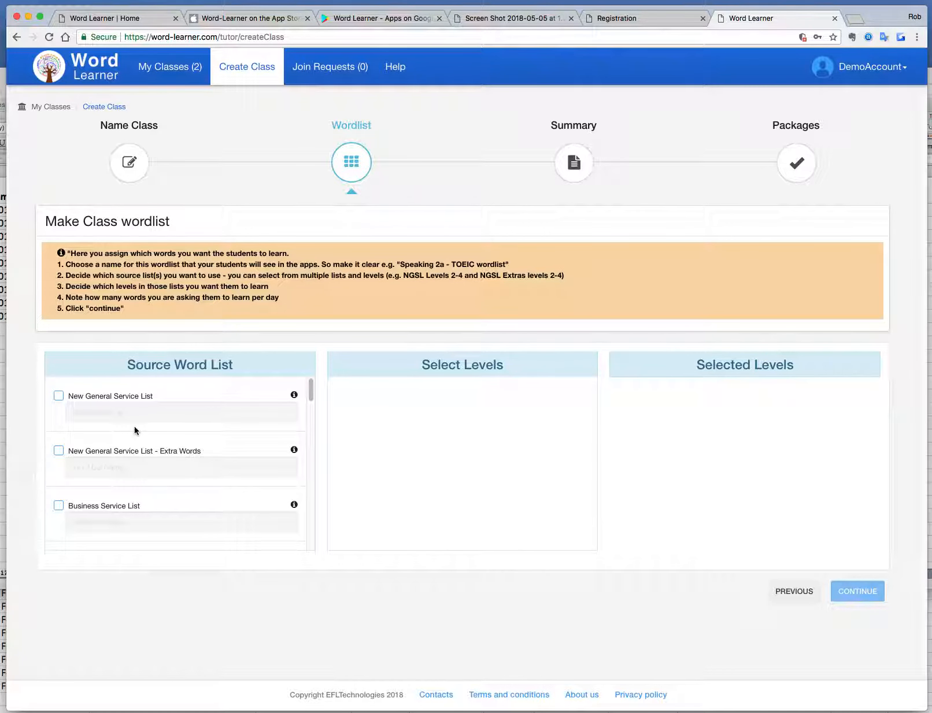
left_click(88, 398)
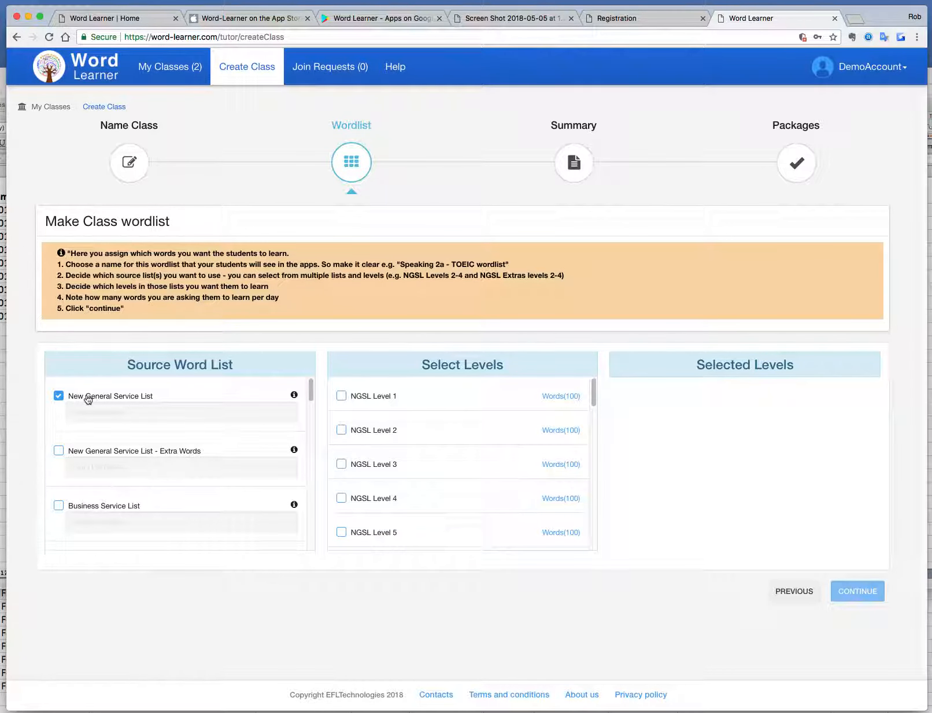
left_click_drag(593, 400, 593, 514)
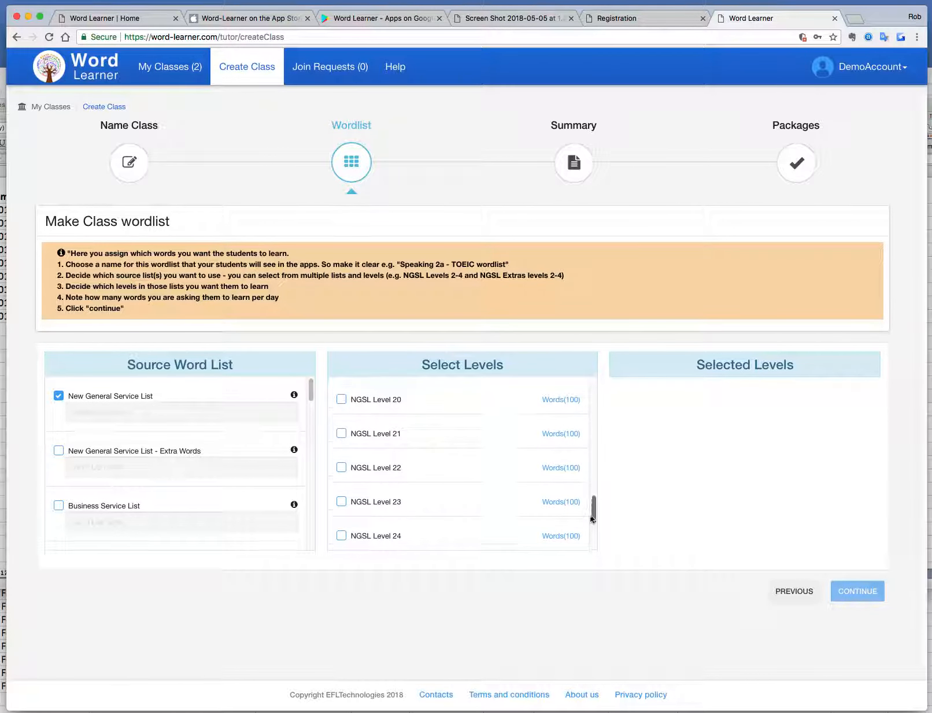
left_click(342, 434)
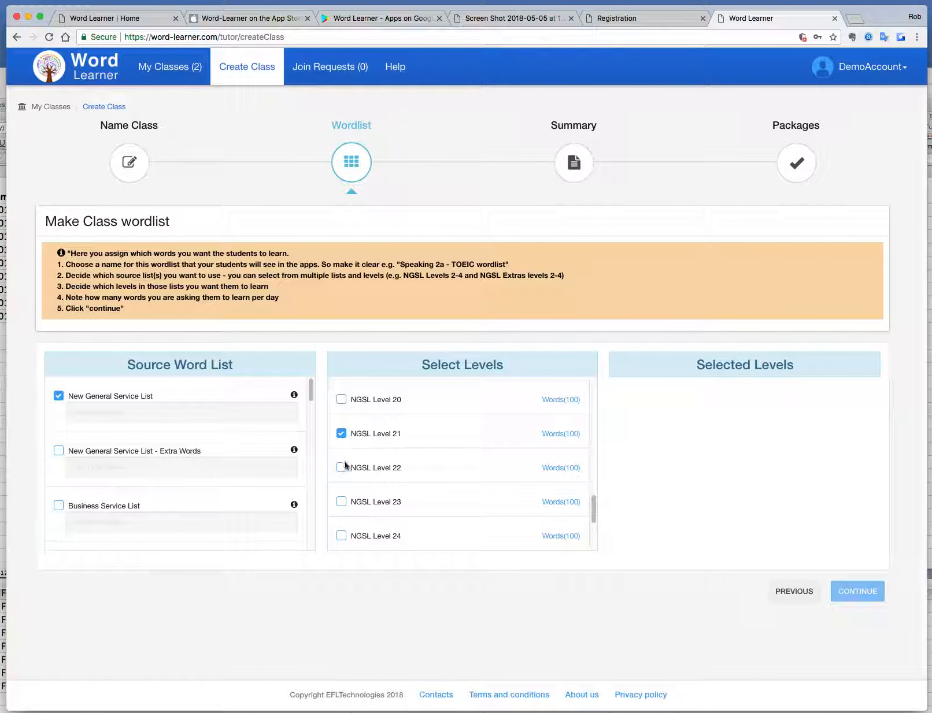
left_click(341, 477)
left_click(342, 511)
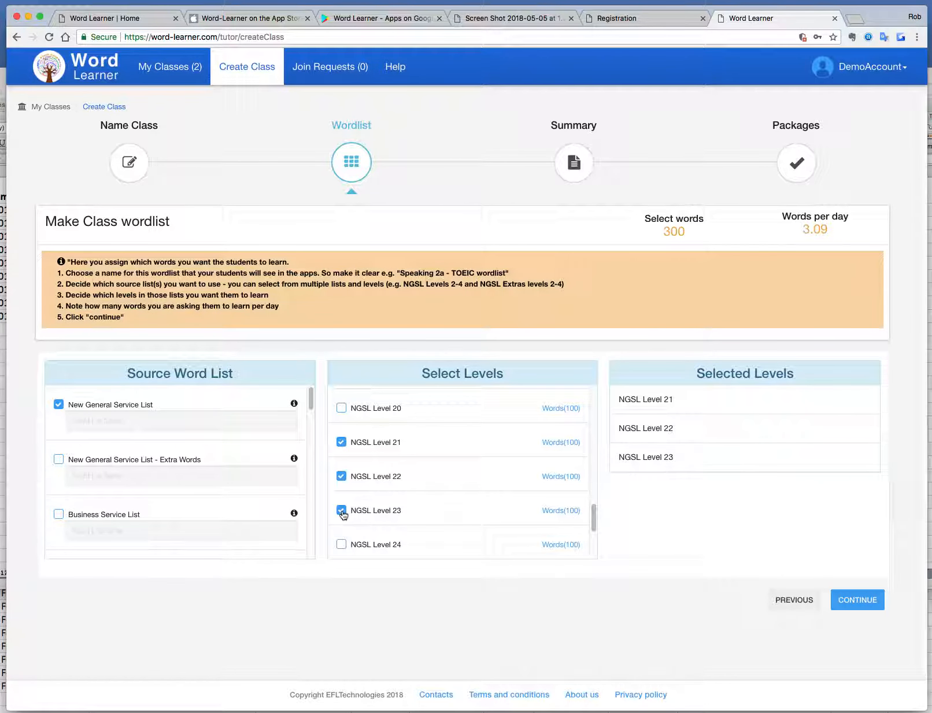
Examine the words contained in NGSL Level 21 through to the end of the list.
left_click(561, 443)
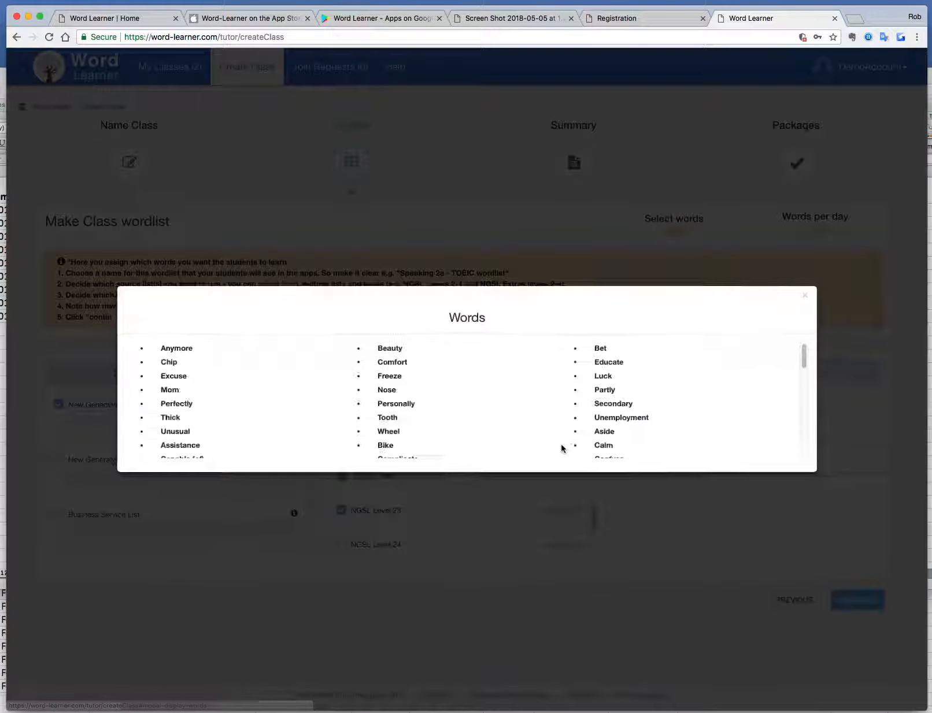
scroll(658, 410, "down", 5)
scroll(658, 409, "down", 5)
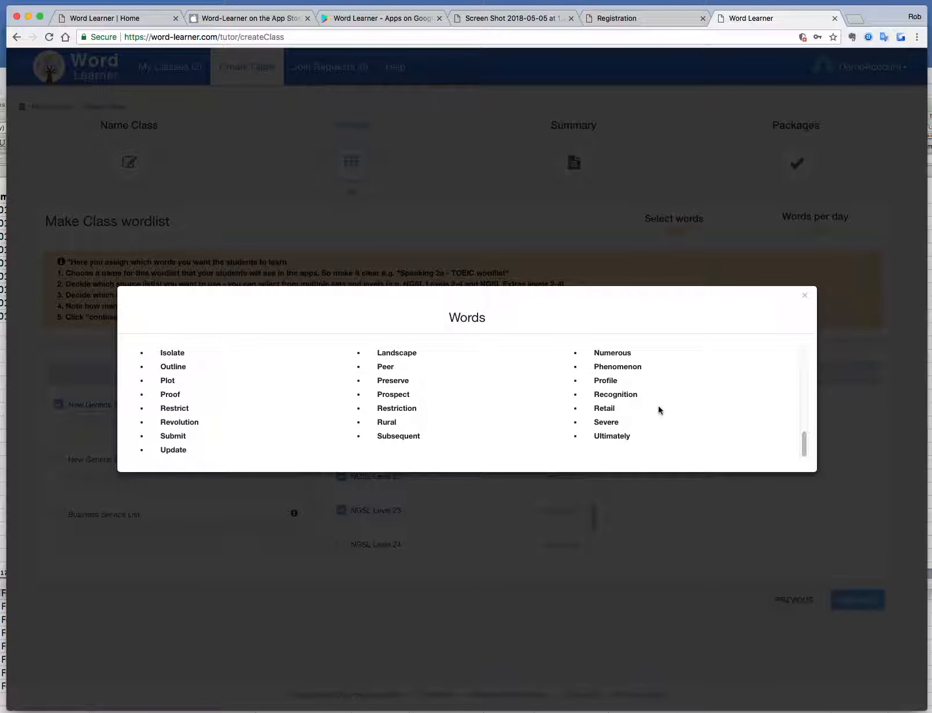
left_click(805, 296)
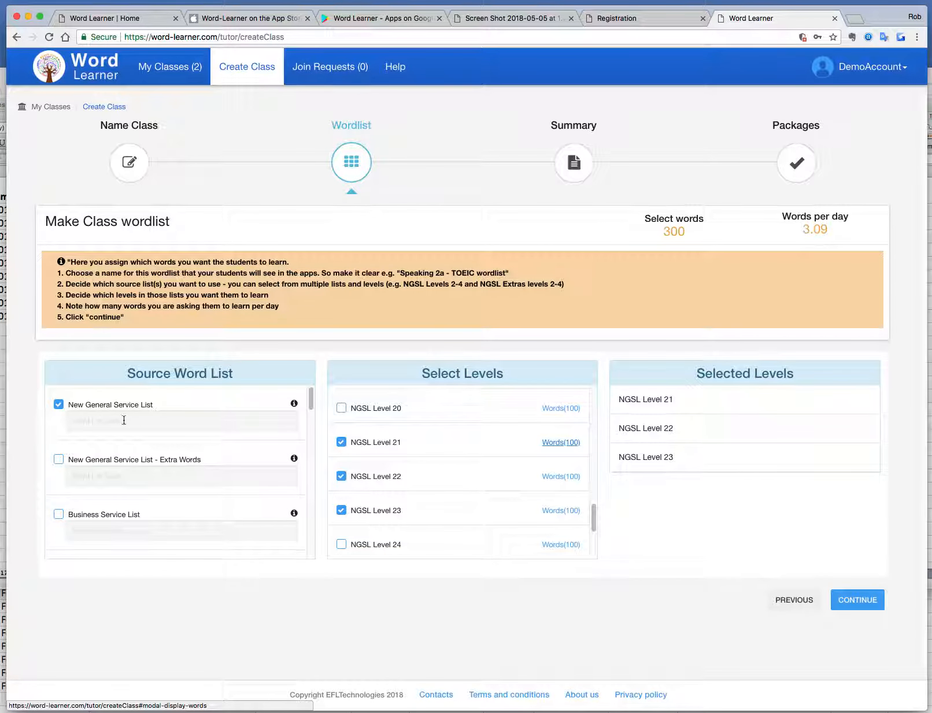
Name the New General Service List wordlist English3, add BSL Levels 1 and 2 from the Business Service List, and proceed to the summary.
type("E")
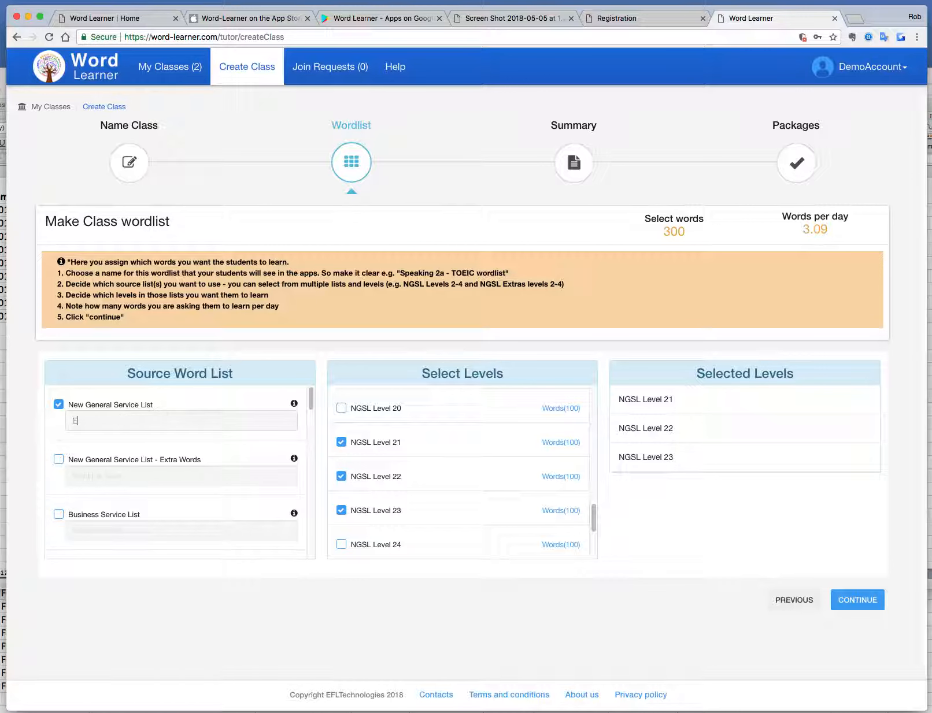
type("nglish (")
scroll(184, 512, "down", 3)
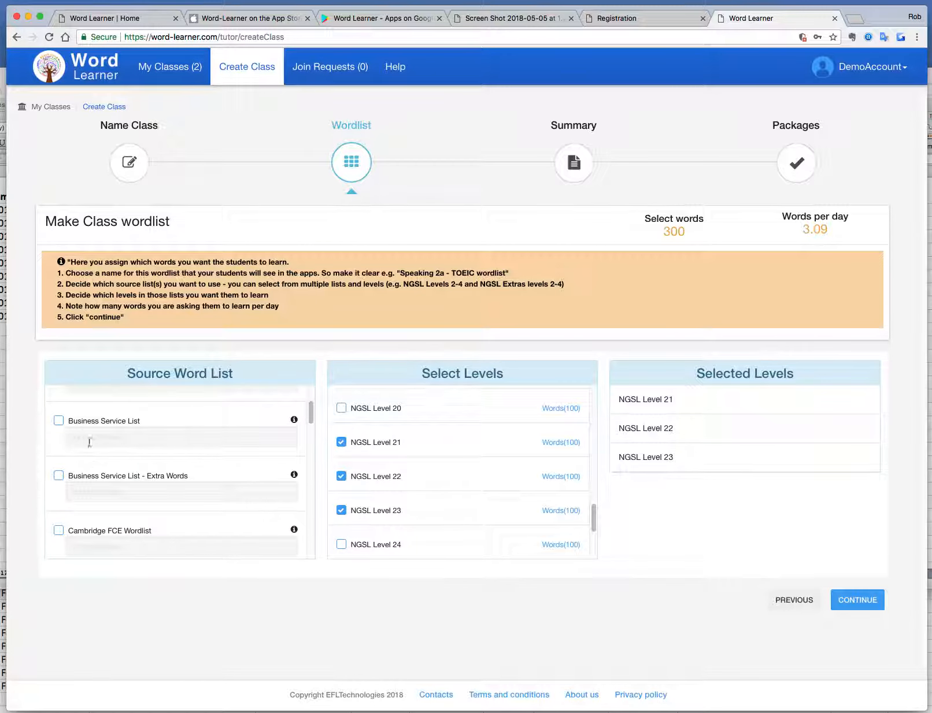
left_click(83, 422)
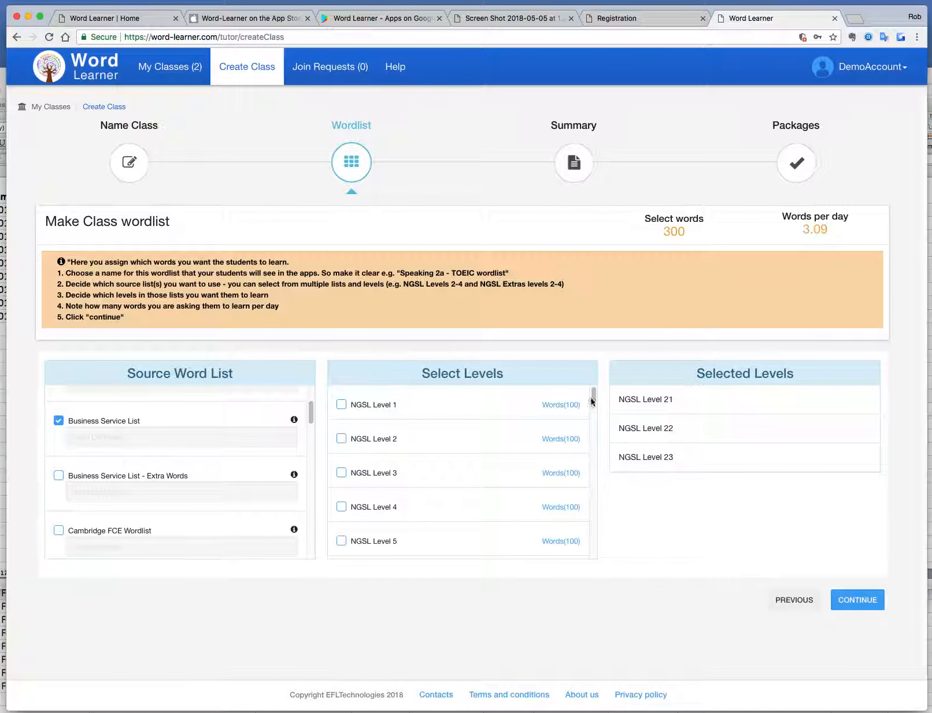
left_click_drag(594, 394, 594, 491)
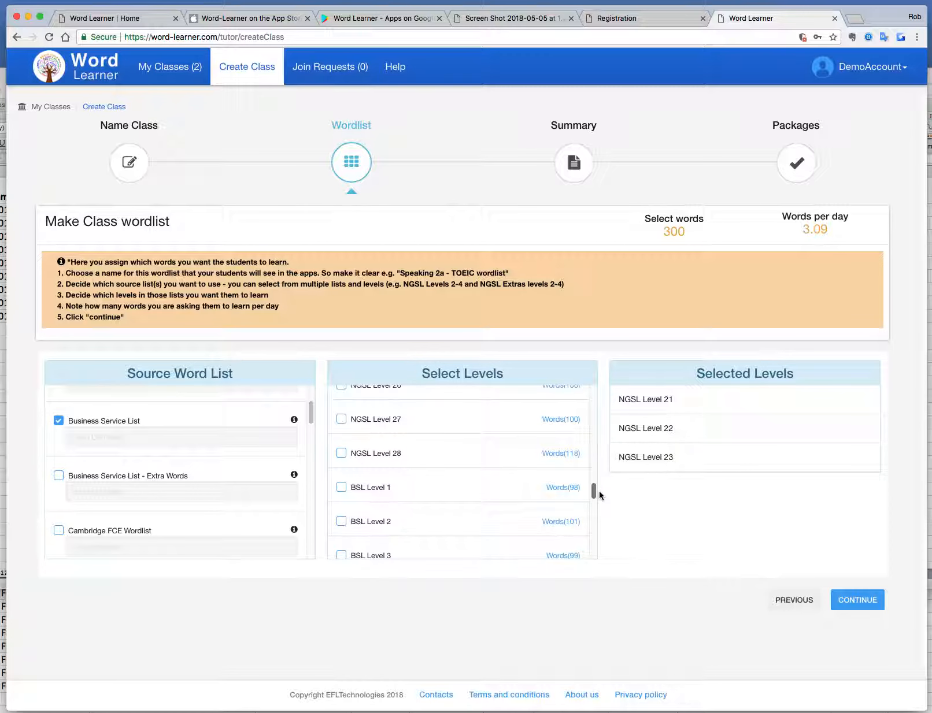
left_click(341, 488)
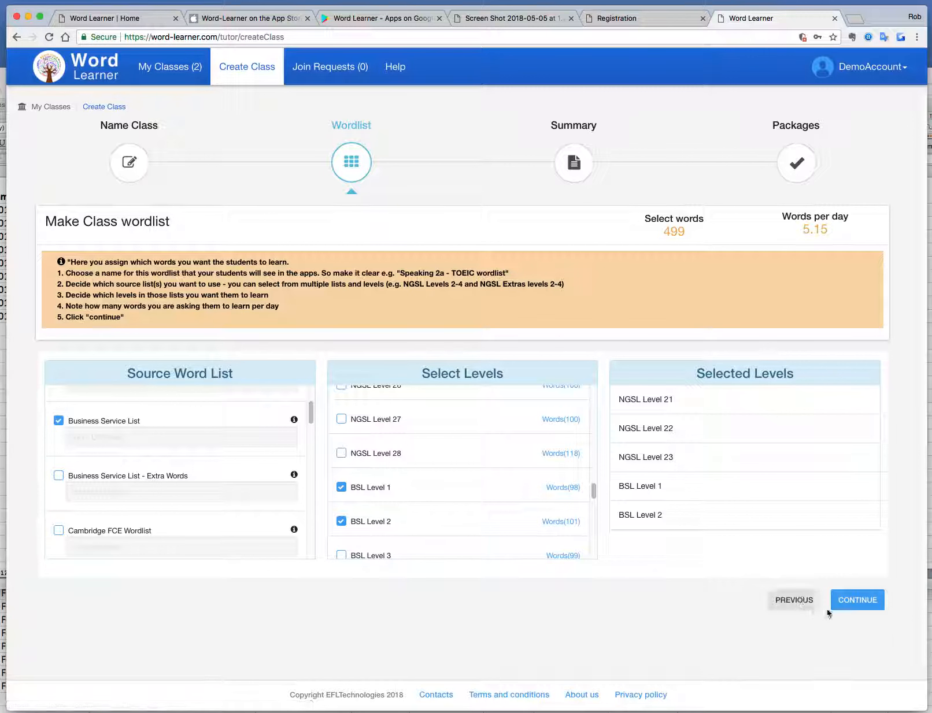
left_click(856, 601)
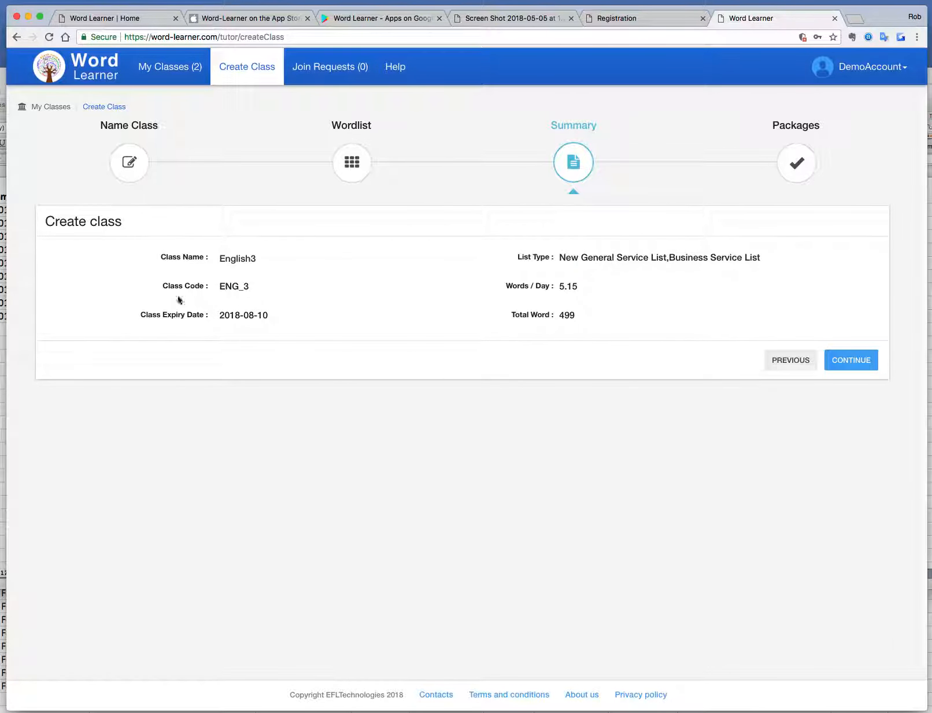
Accept the class summary, enter 25 students in the School/Teacher Pays plan, and choose the free trial account instead.
left_click(859, 366)
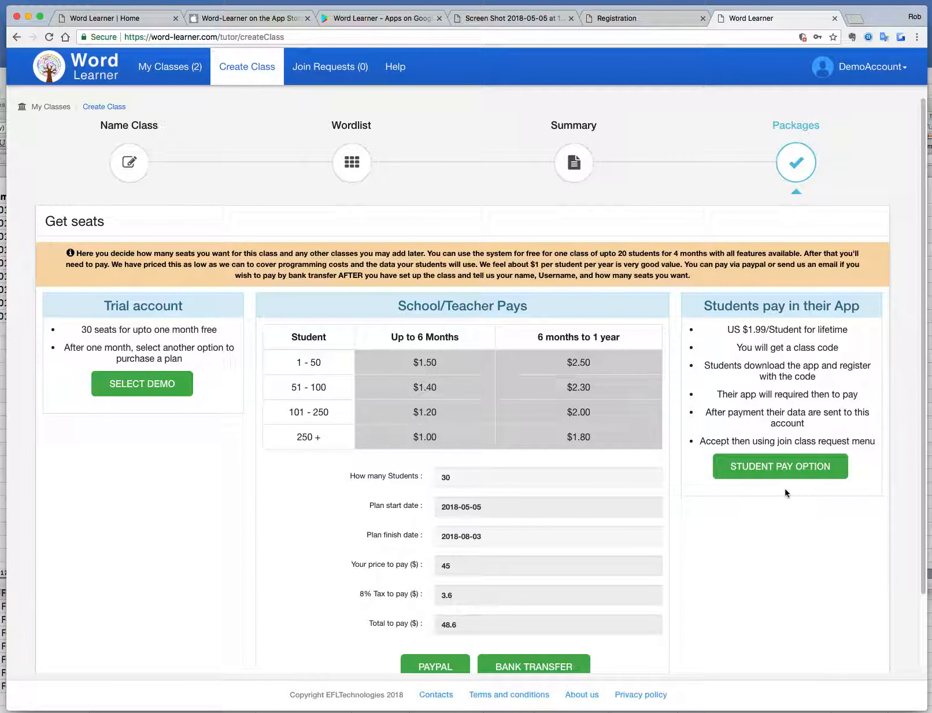
scroll(757, 584, "down", 1)
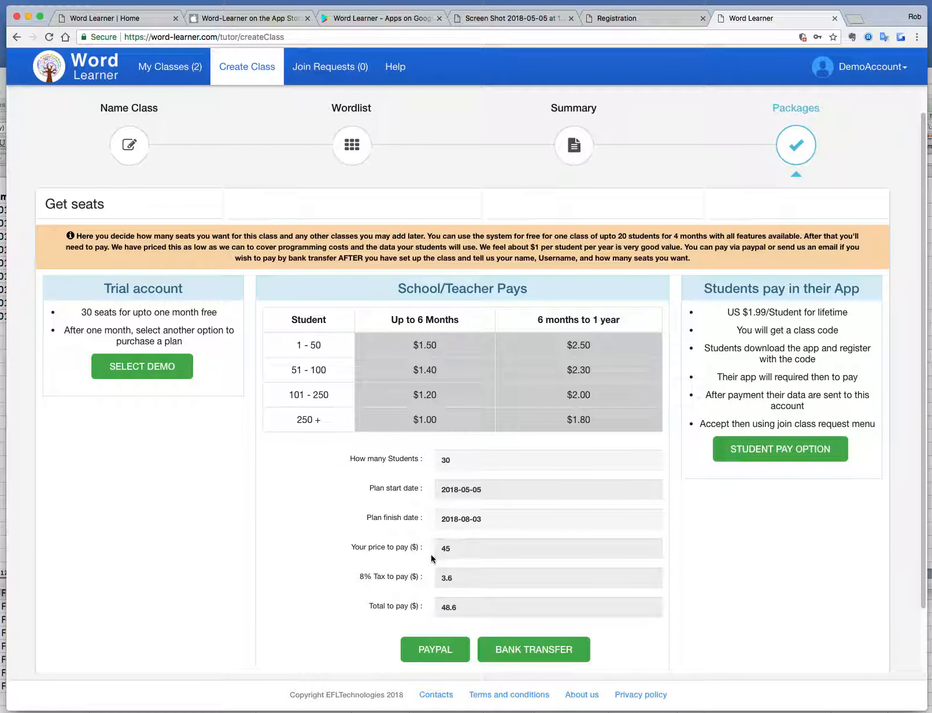
left_click(453, 465)
type("25")
left_click(146, 370)
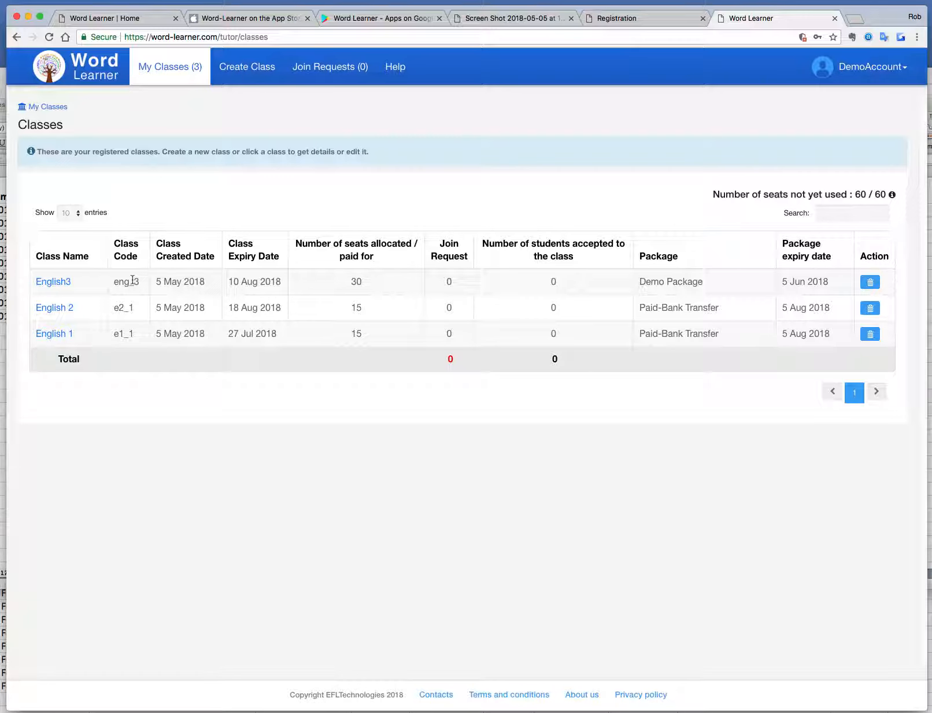
Accept the pending student's request to join the English3 class.
left_click(350, 74)
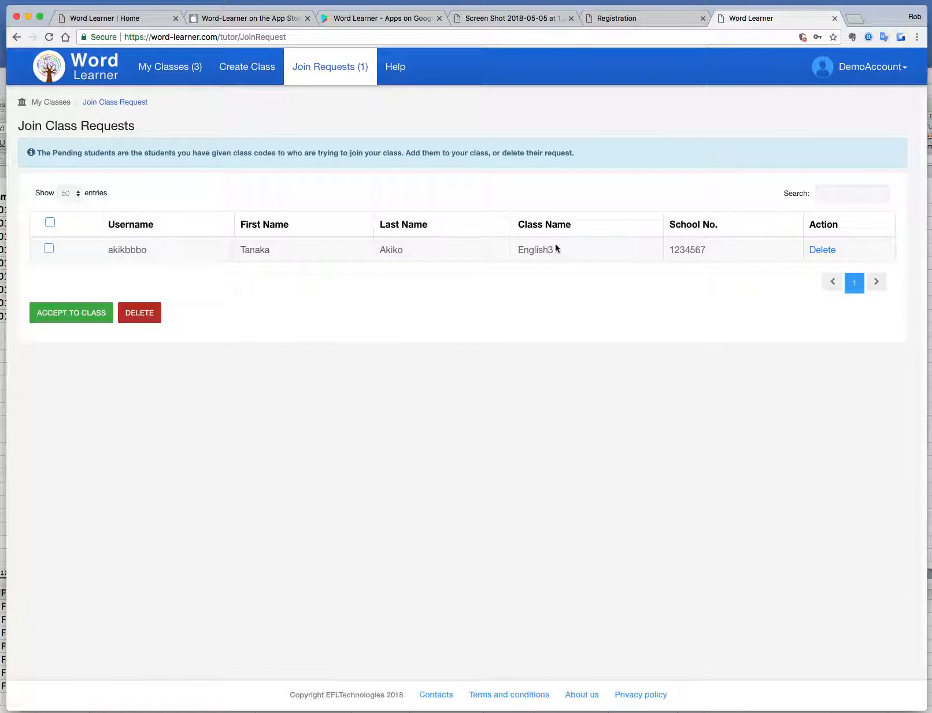
left_click(49, 249)
left_click(80, 315)
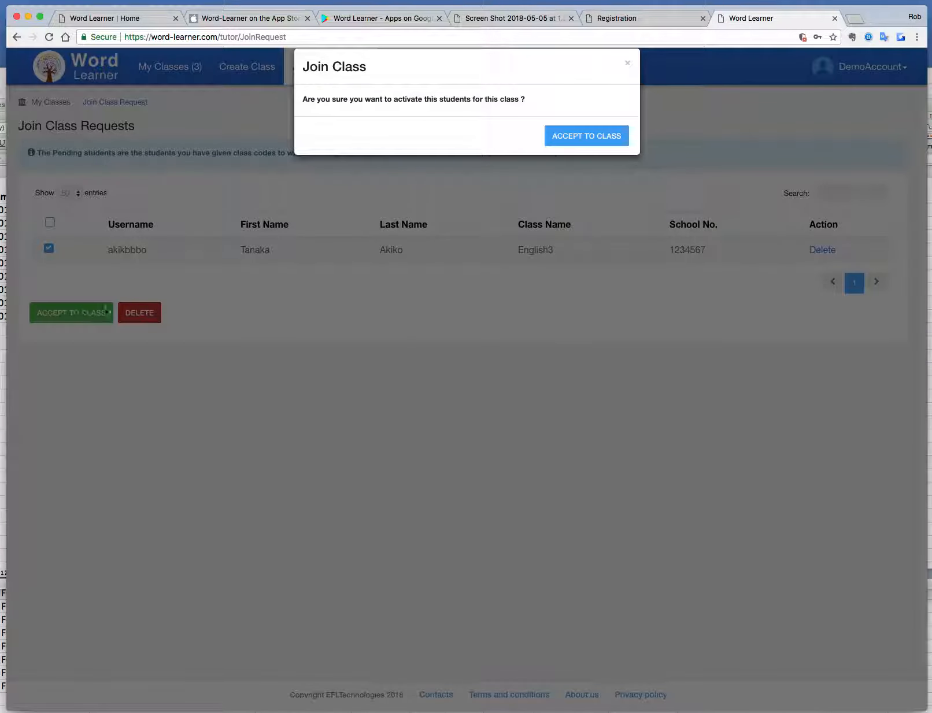
left_click(594, 145)
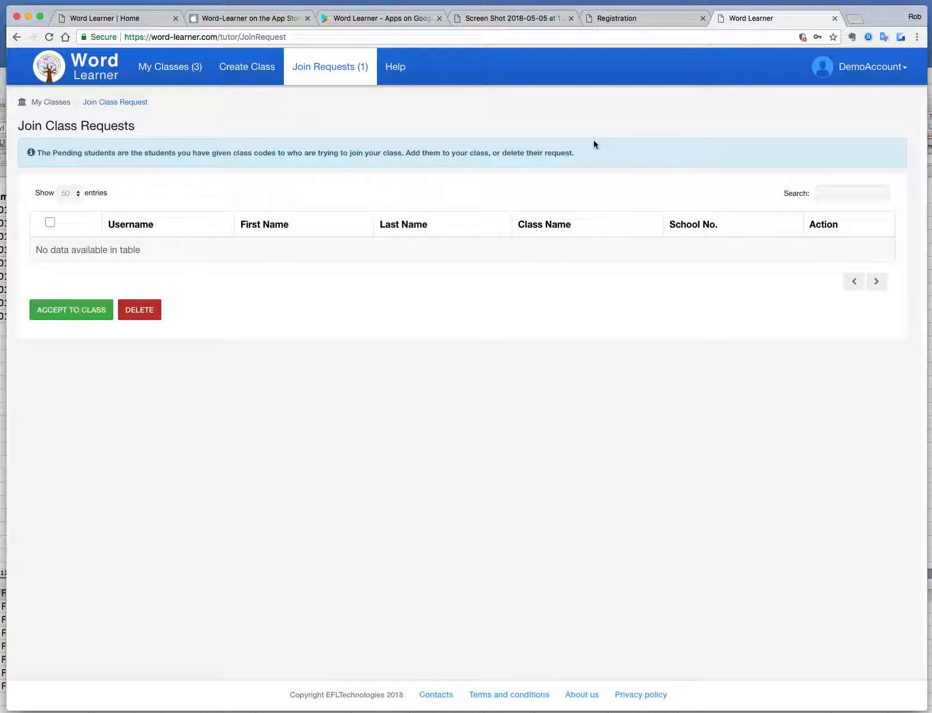
Open the details of the English3 class and review its wordlists, students and tests.
left_click(168, 76)
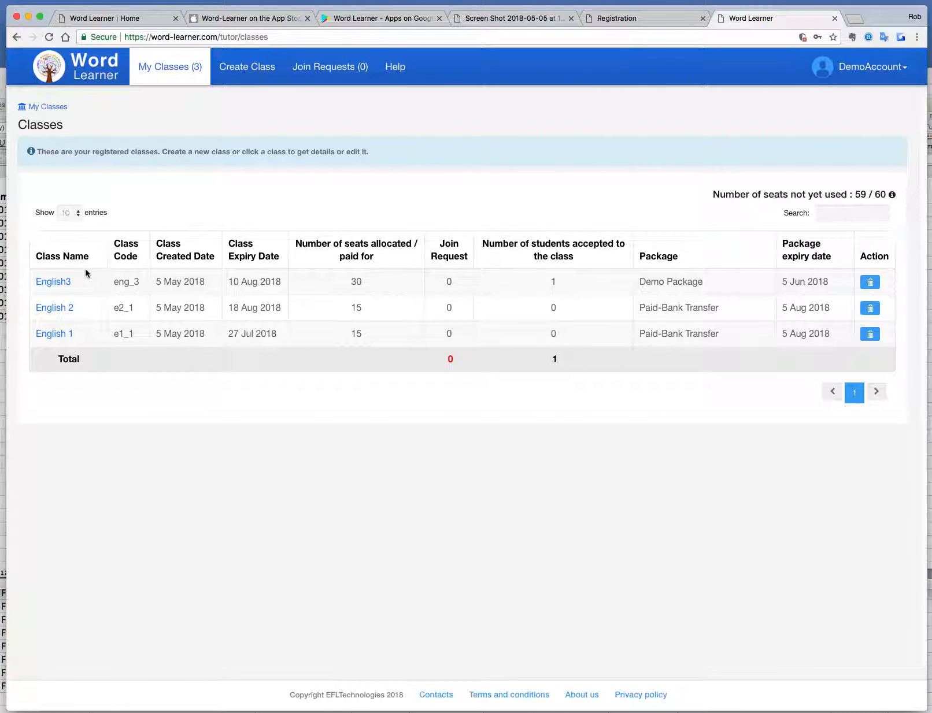
left_click(56, 286)
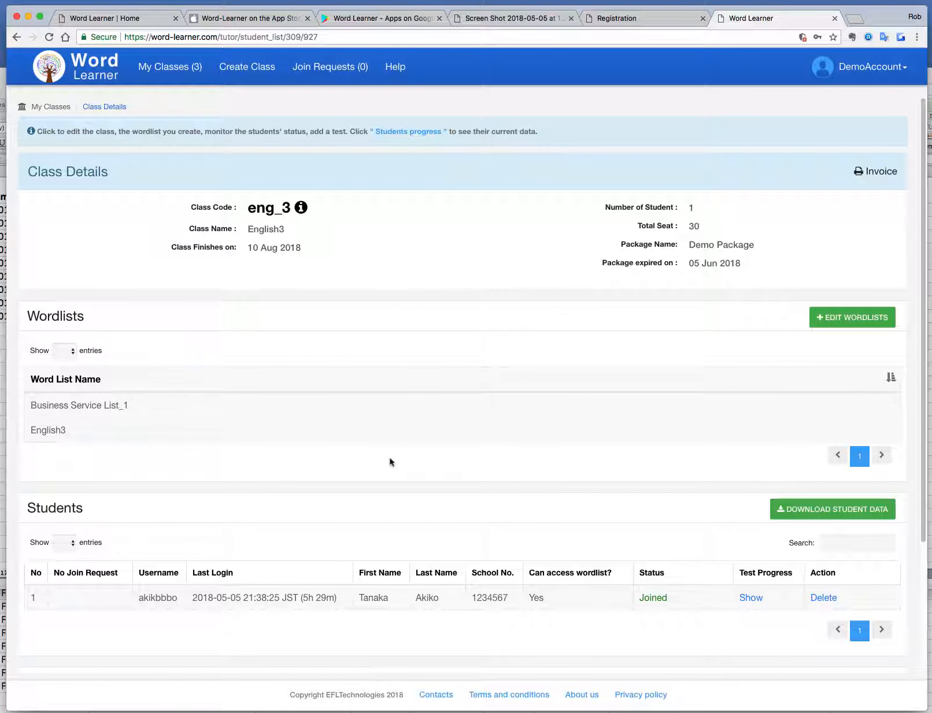
scroll(390, 462, "down", 3)
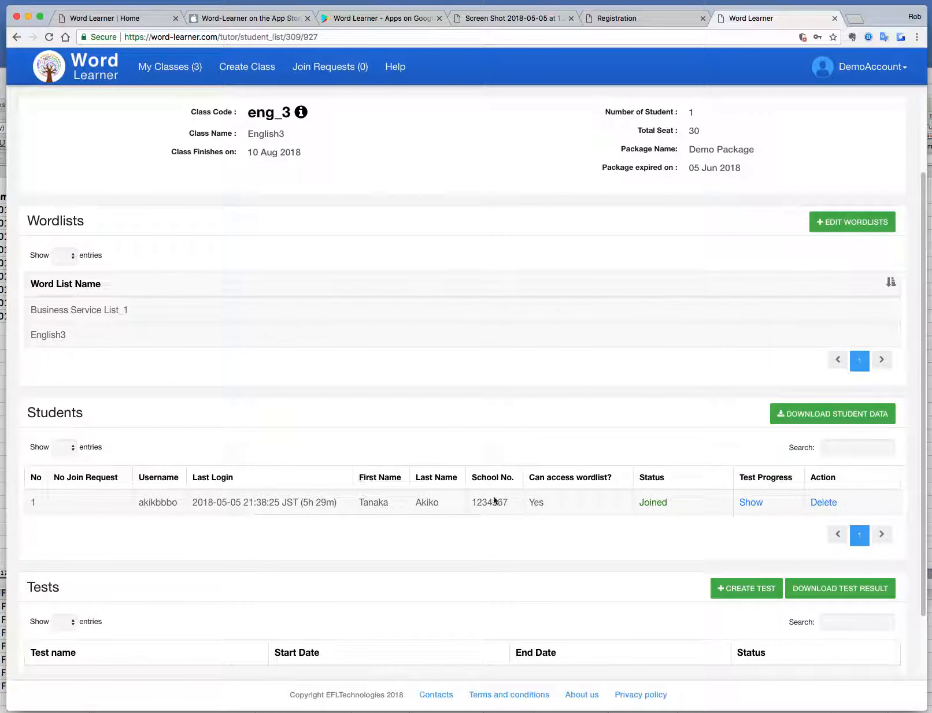
scroll(735, 538, "down", 1)
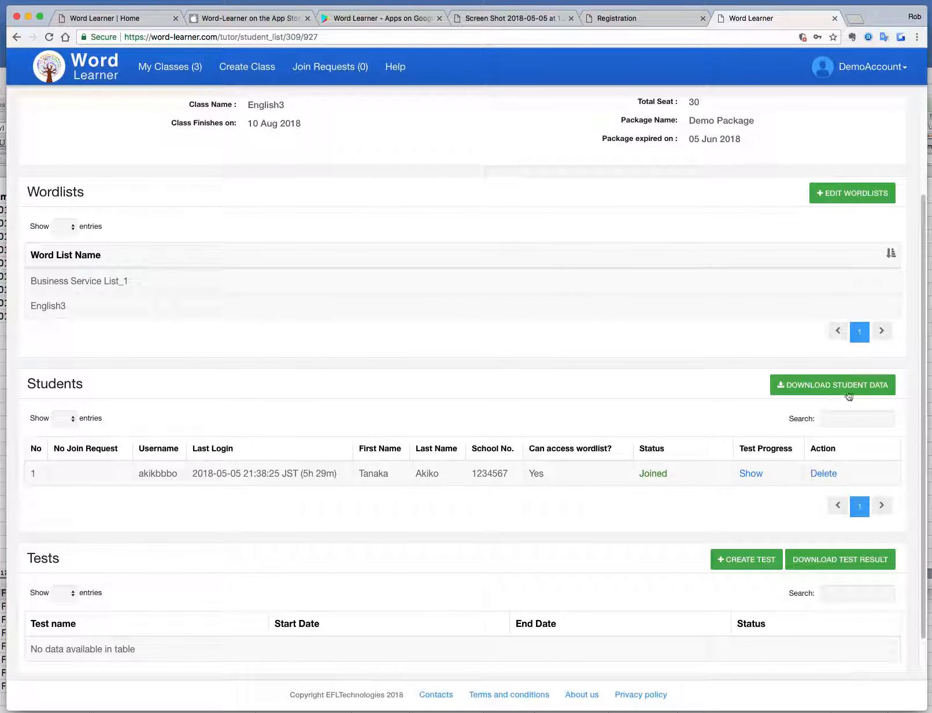
scroll(452, 553, "down", 2)
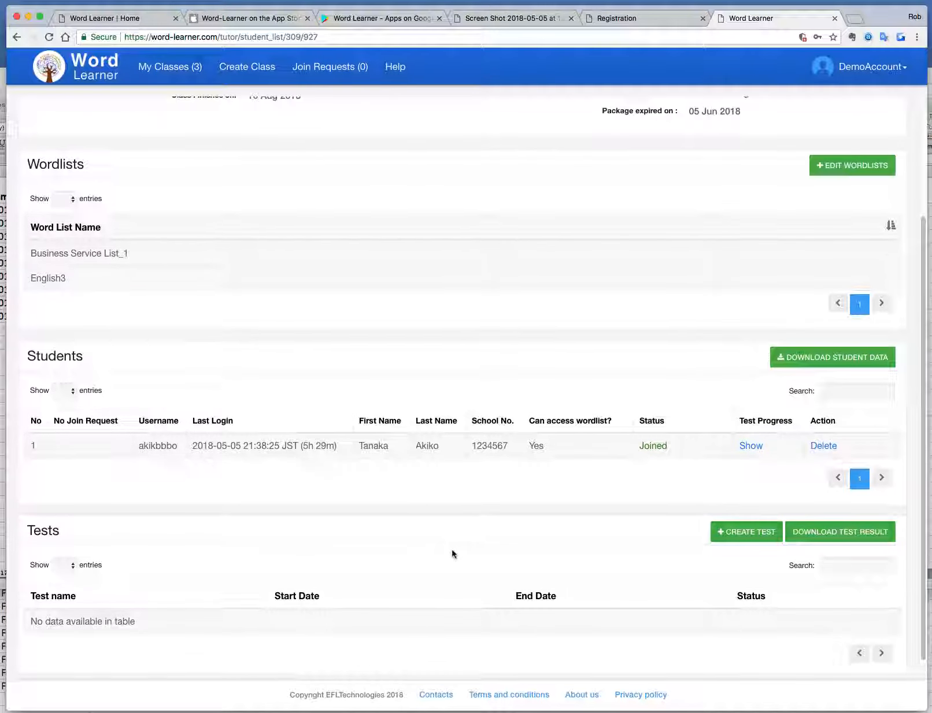
Start a new test named Practice test1 with start date 2018-05-05 and expiry date 2018-05-10, and continue to word assignment.
left_click(736, 522)
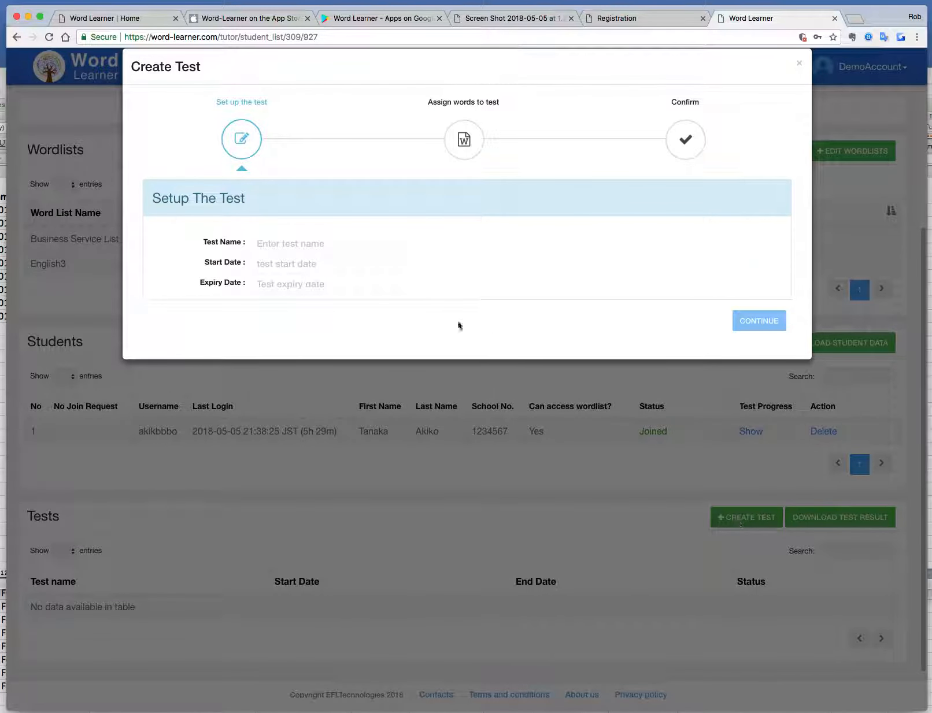
left_click(271, 247)
type("P")
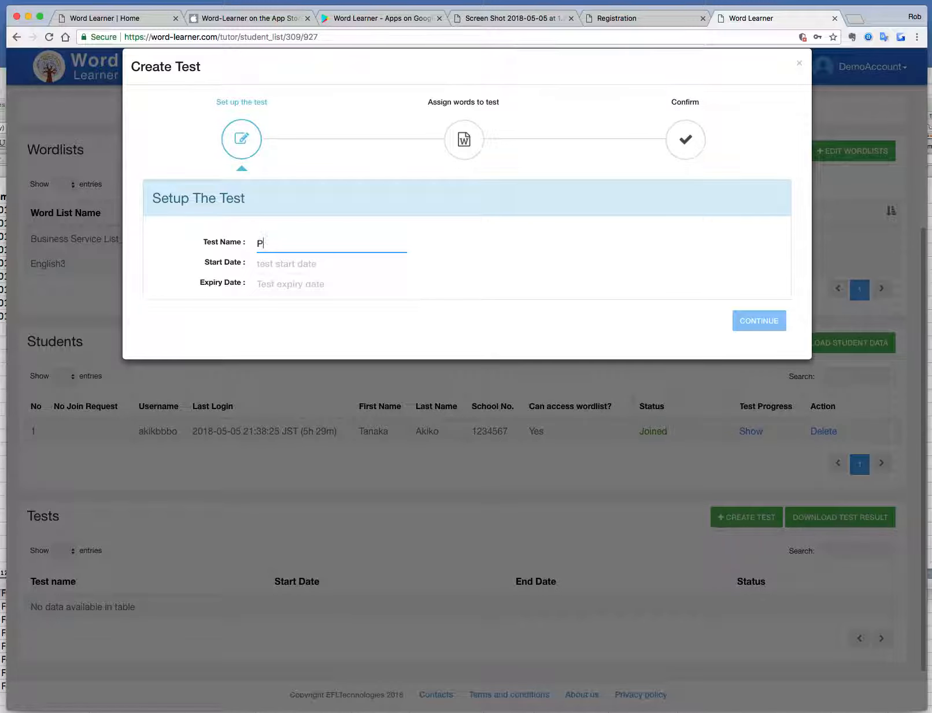
type("ractice test1")
left_click(265, 264)
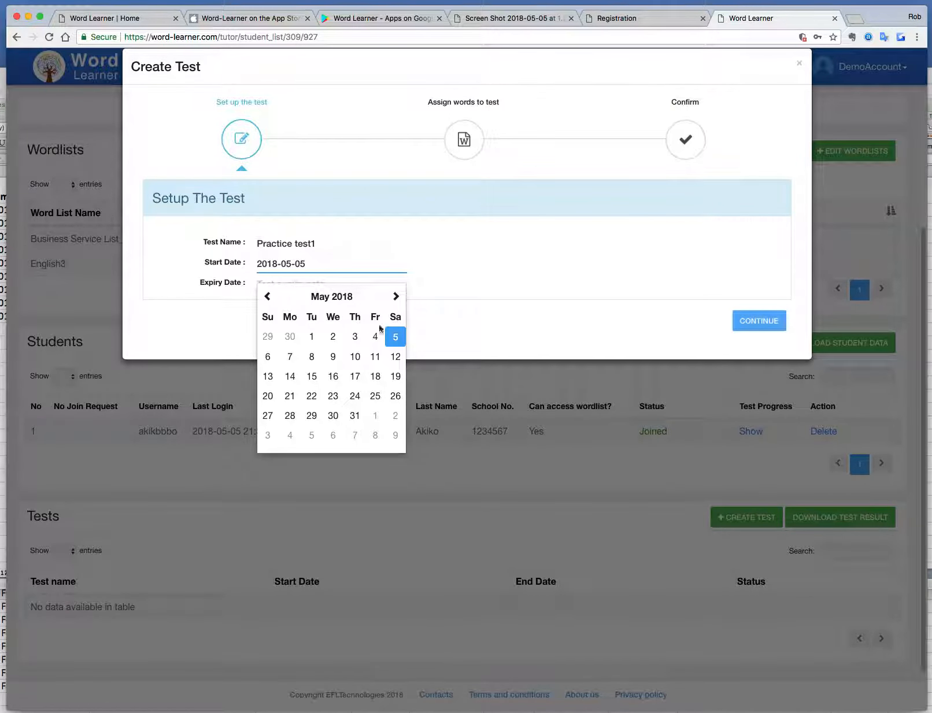
left_click(396, 337)
left_click(279, 283)
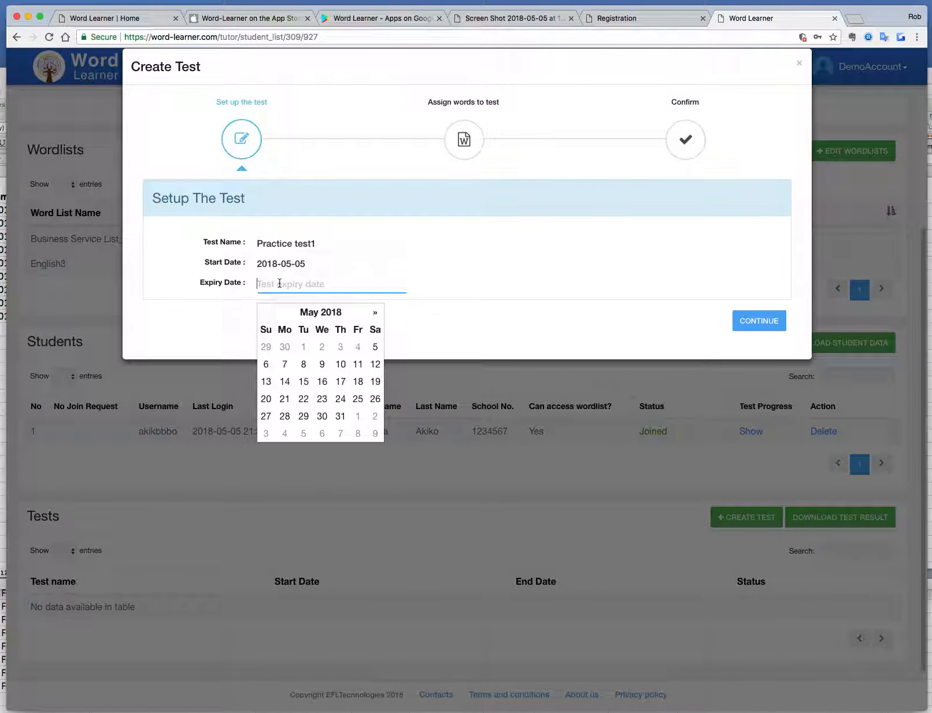
left_click(335, 363)
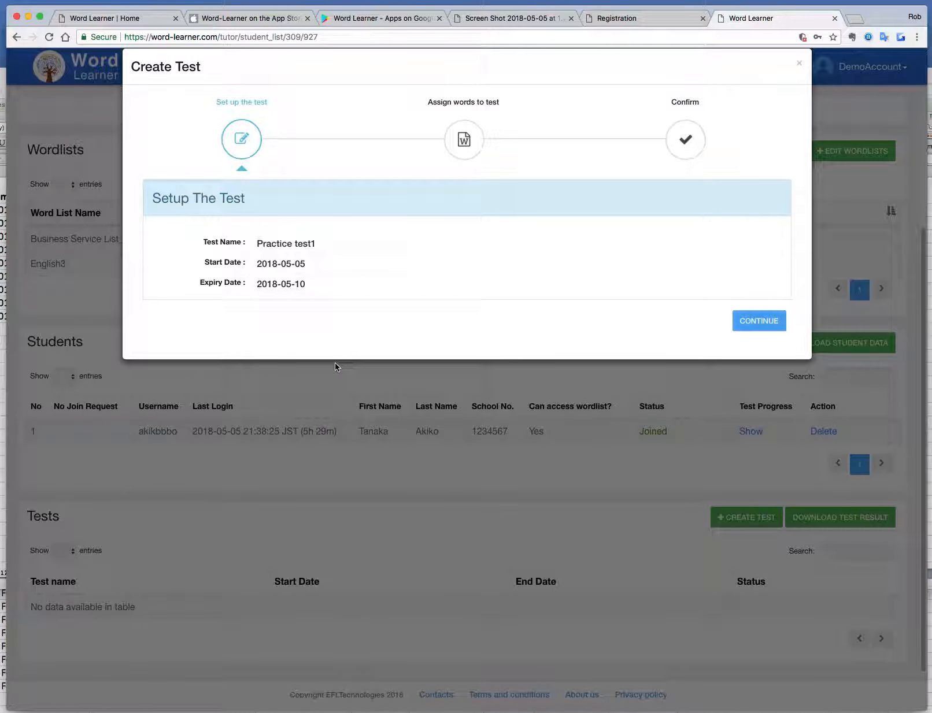
left_click(764, 321)
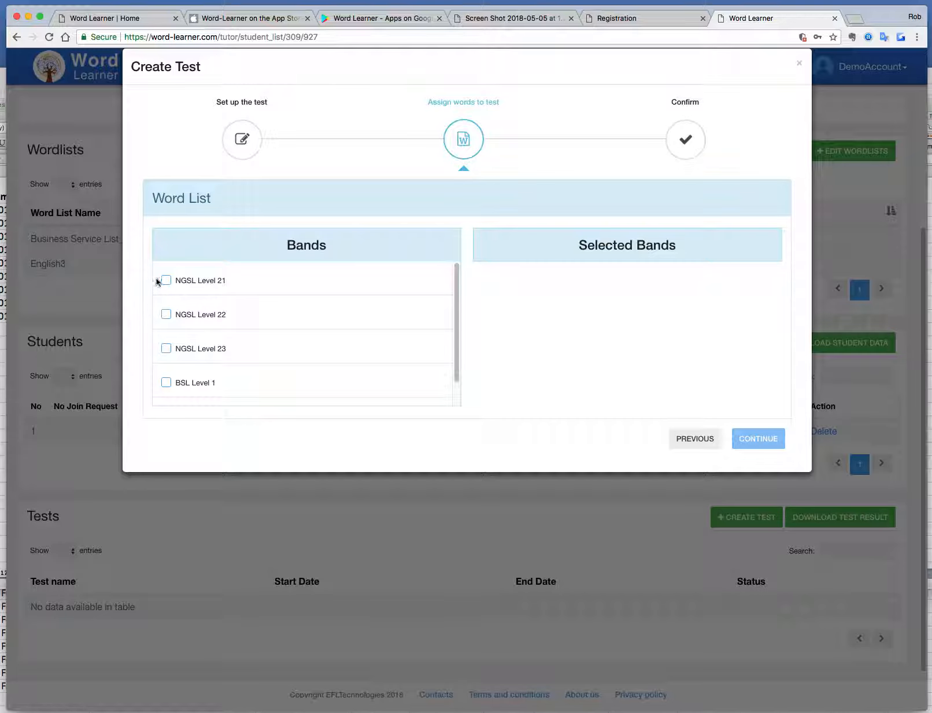
Assign the NGSL Level 22, NGSL Level 23, BSL Level 1 and BSL Level 2 bands to the test and continue to the summary.
scroll(229, 318, "down", 2)
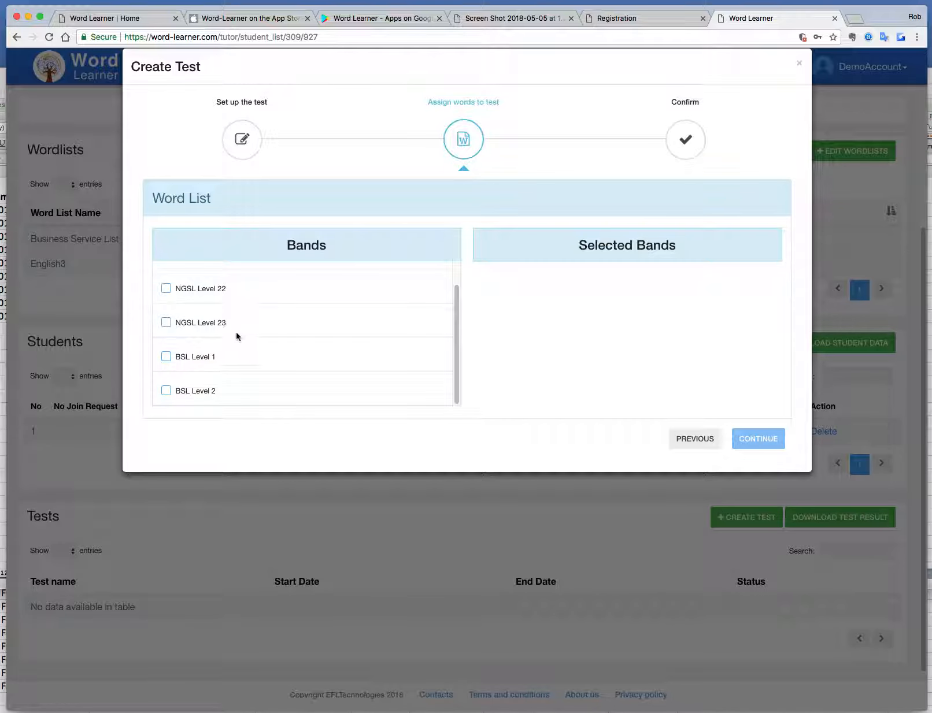
scroll(238, 341, "up", 2)
scroll(239, 349, "down", 1)
left_click(166, 322)
left_click(166, 356)
left_click(166, 392)
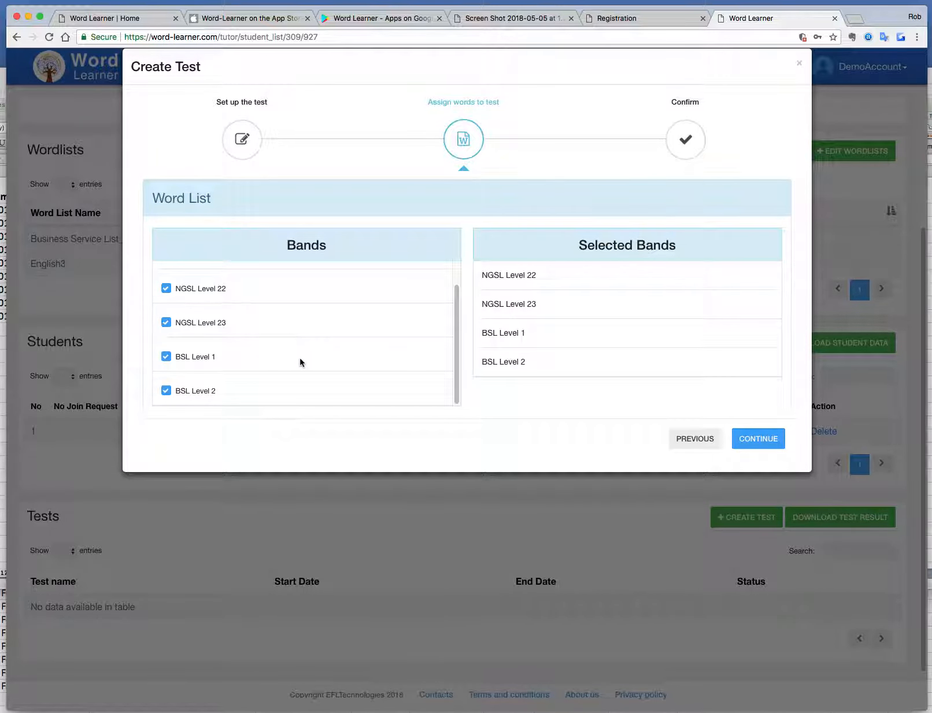
left_click(766, 440)
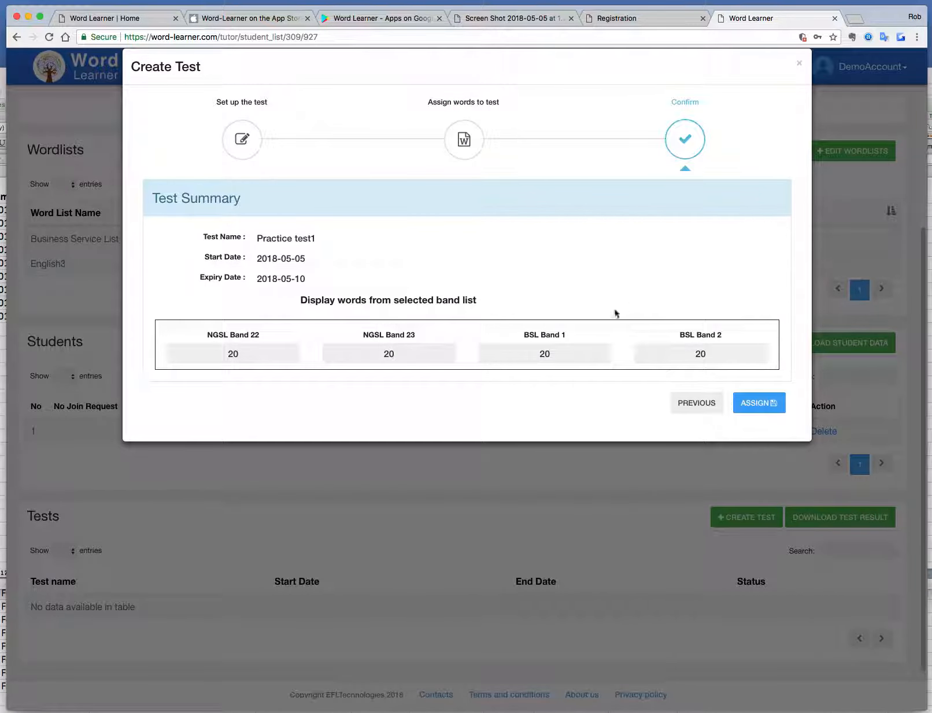
Set the number of test words to 15 for each selected band and assign the test to the class.
left_click(247, 354)
key("BackSpace")
key("BackSpace")
type("15")
left_click_drag(400, 354, 380, 355)
left_click_drag(569, 354, 539, 354)
type("15")
left_click_drag(714, 349, 698, 352)
type("15")
left_click(759, 403)
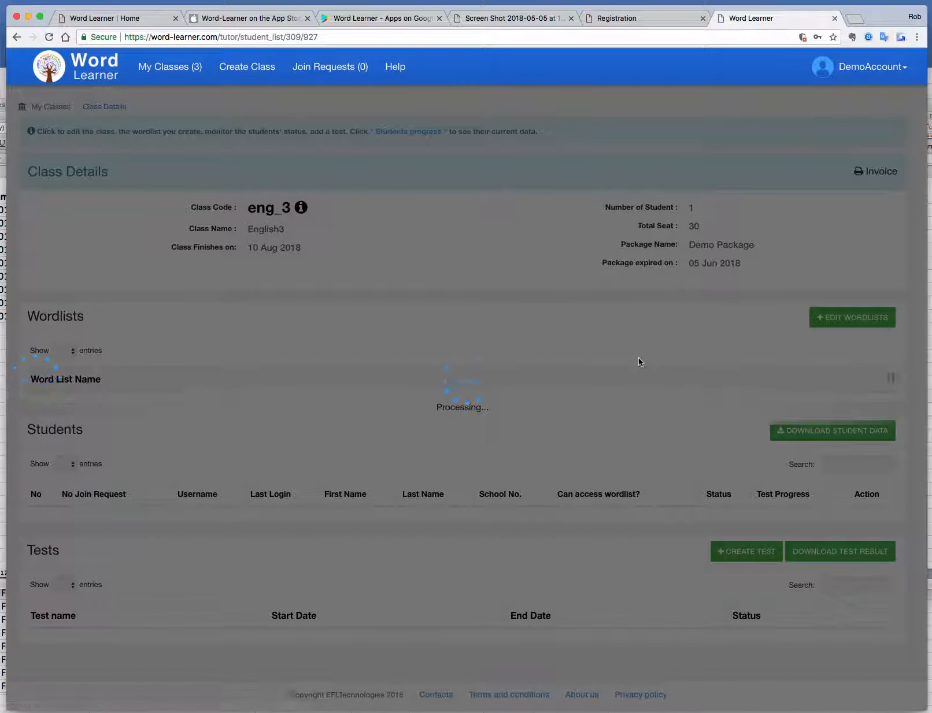
Check the new test's entry and the class details on the English3 class page.
scroll(391, 581, "down", 5)
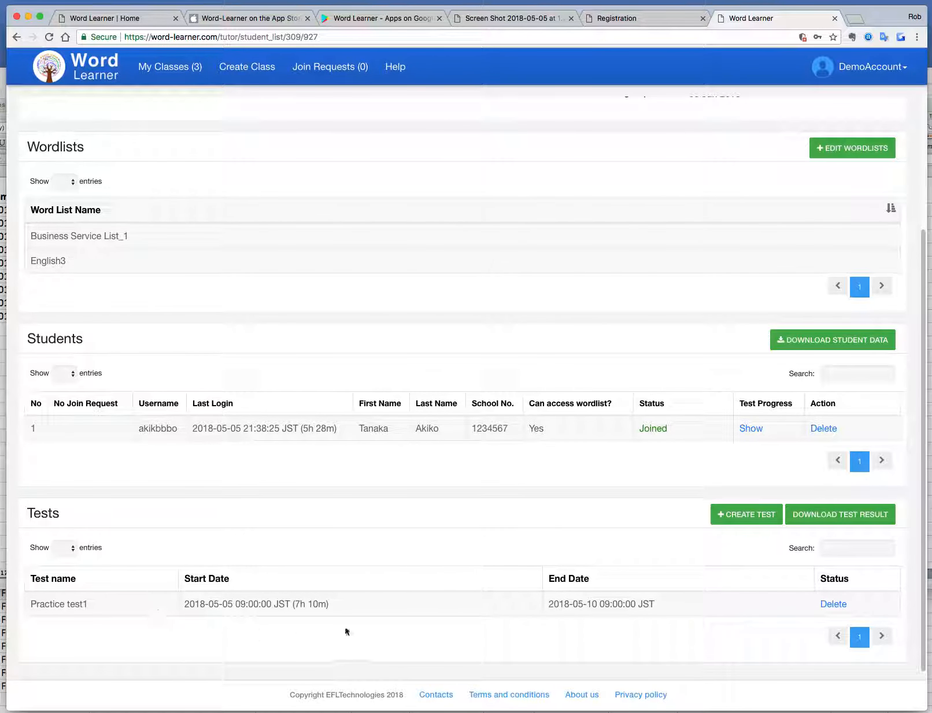
scroll(424, 528, "up", 3)
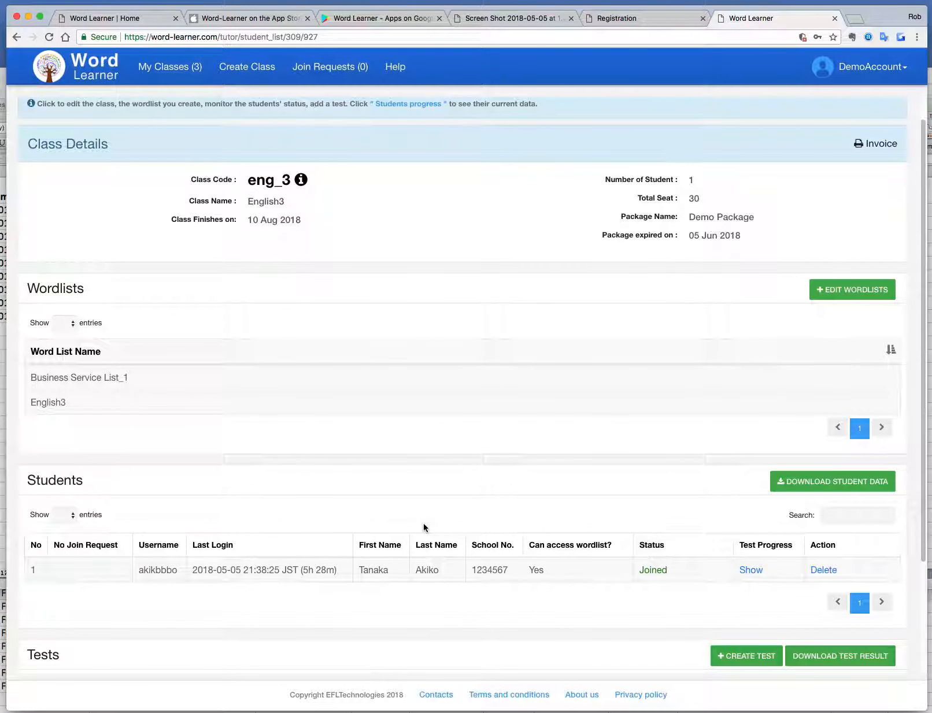
scroll(610, 457, "down", 3)
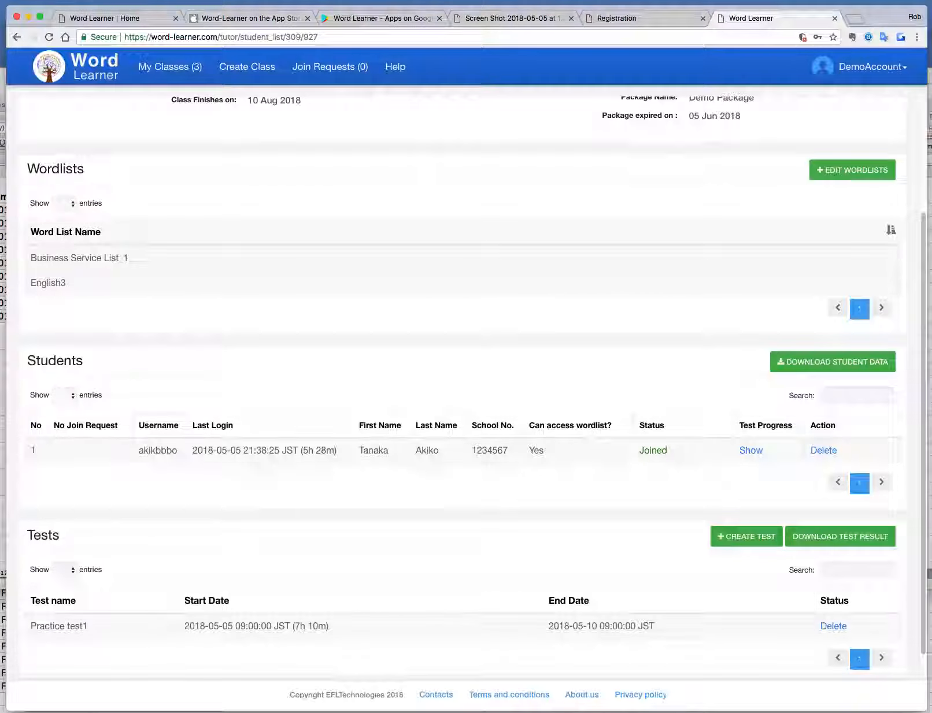
Switch to Excel, examine the exported student progress data and the TestResults (2).csv sheet, and return to the browser.
key("super+Tab")
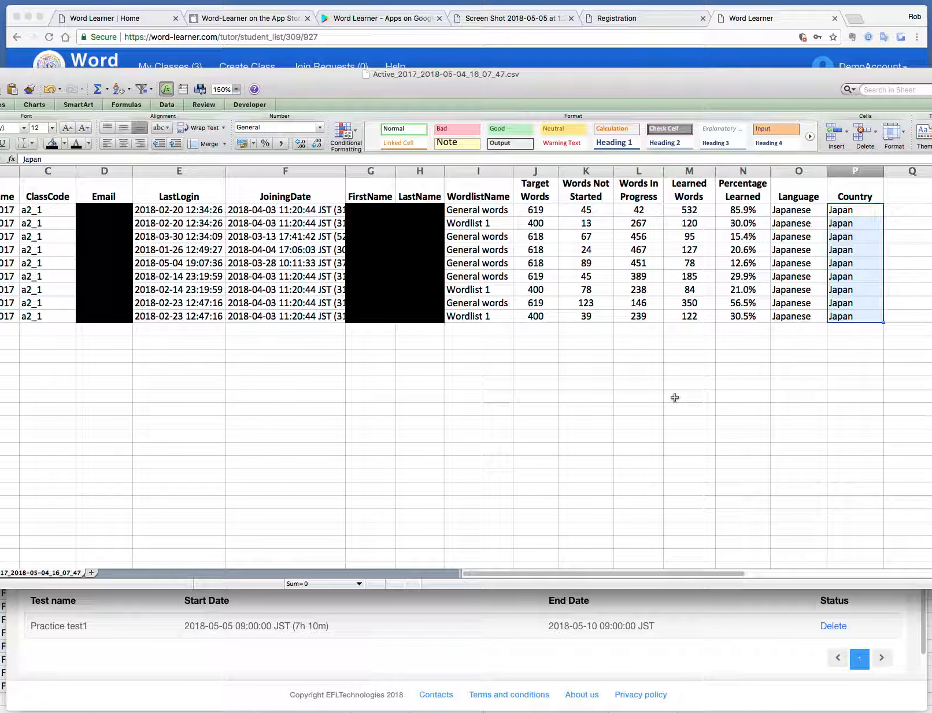
left_click_drag(359, 81, 484, 76)
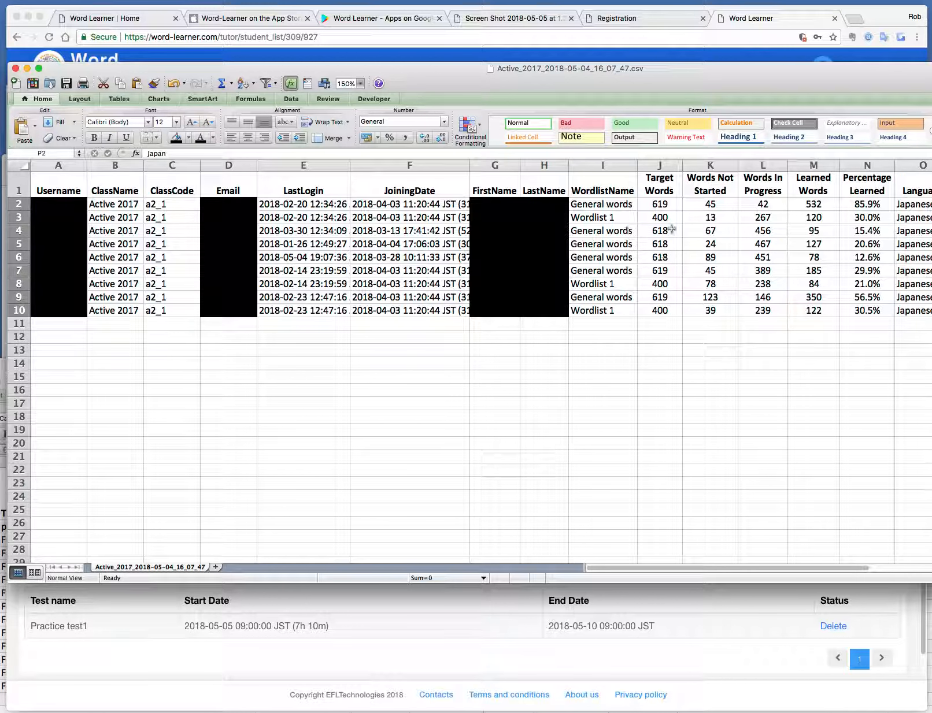
left_click_drag(669, 77, 393, 83)
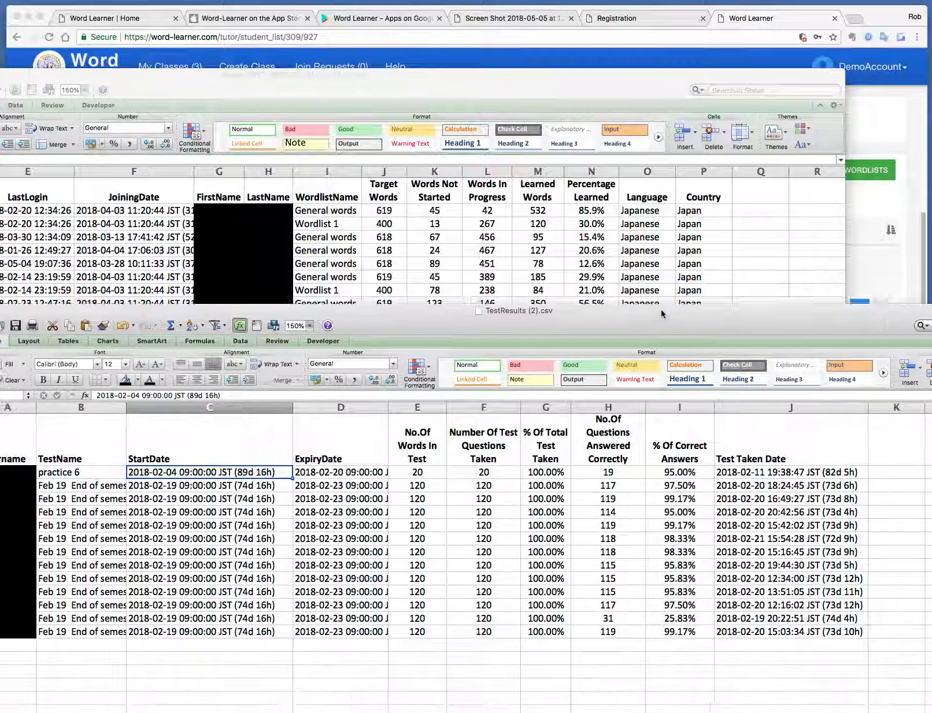
left_click_drag(661, 309, 703, 110)
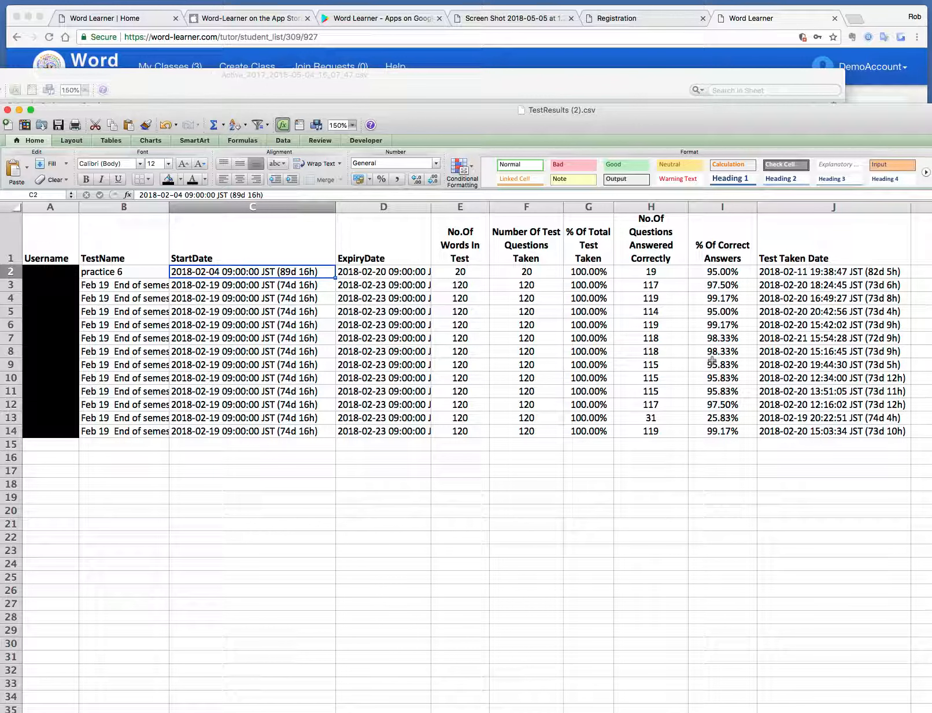
left_click(571, 63)
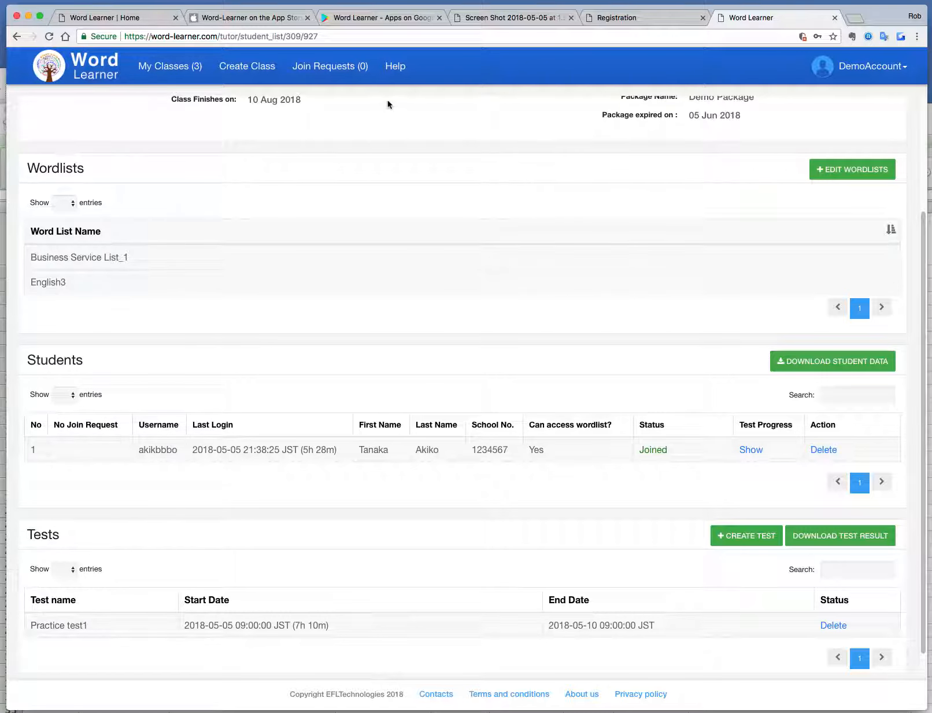
Read through the help page from the general overview to the potential problems, and return to the list of classes.
left_click(396, 71)
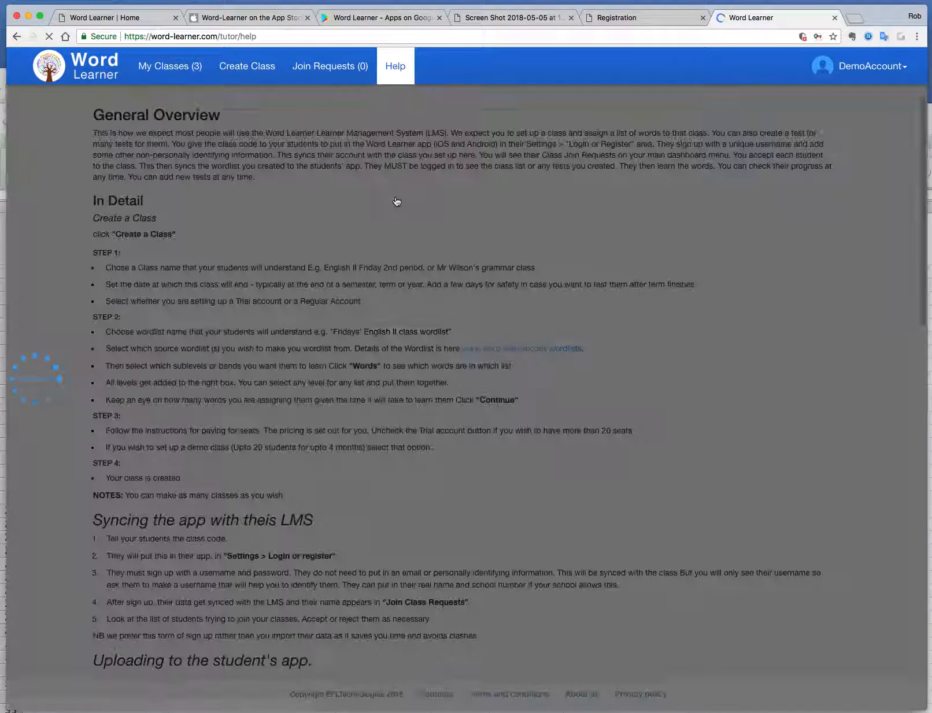
scroll(356, 236, "down", 5)
scroll(355, 236, "down", 8)
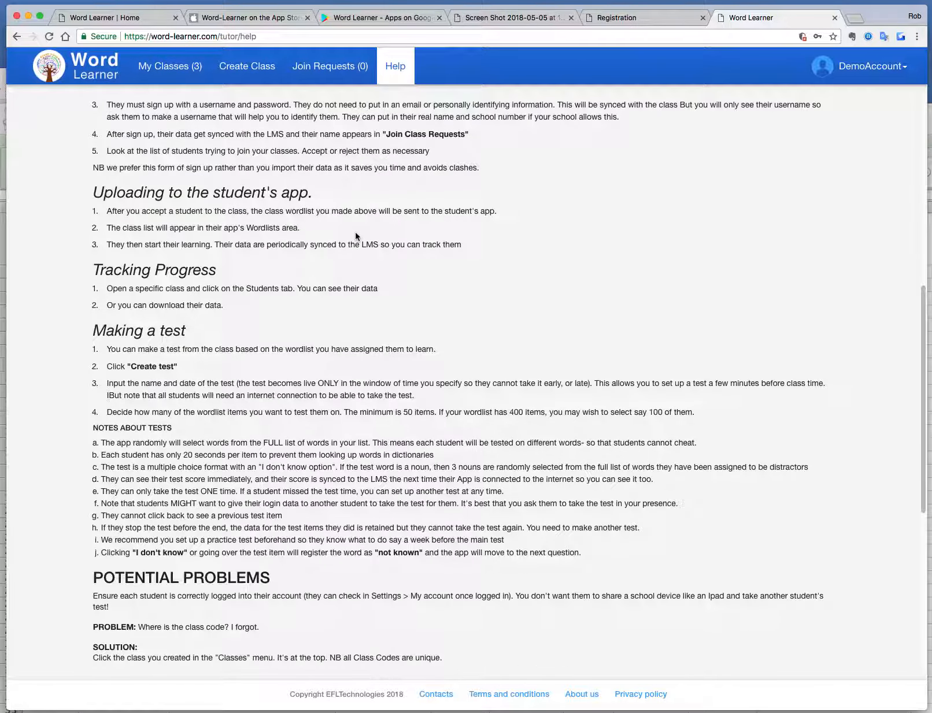
scroll(356, 233, "down", 2)
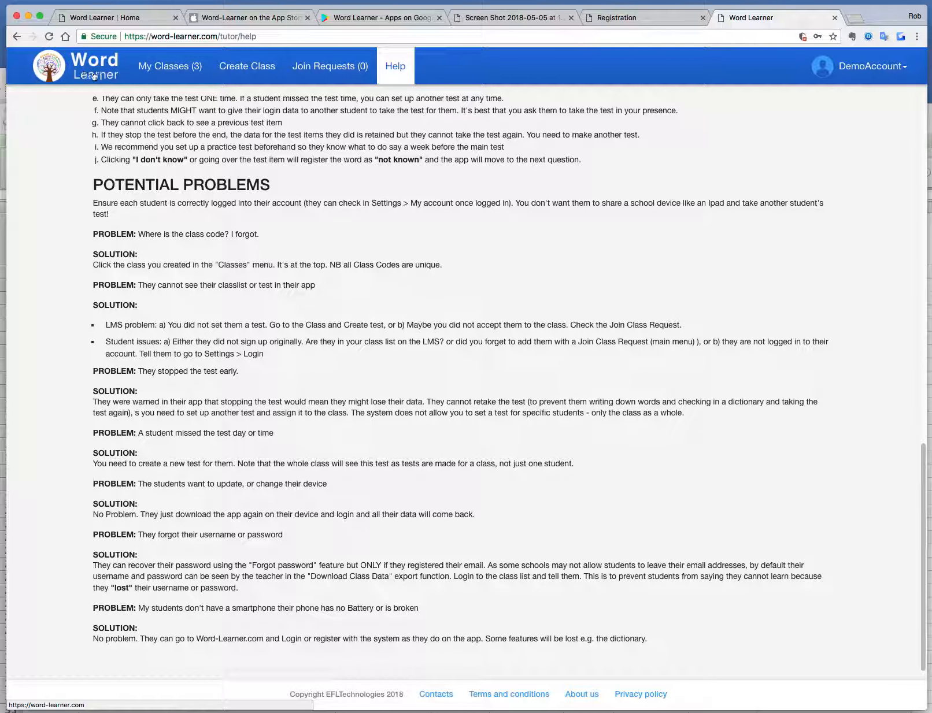
left_click(180, 70)
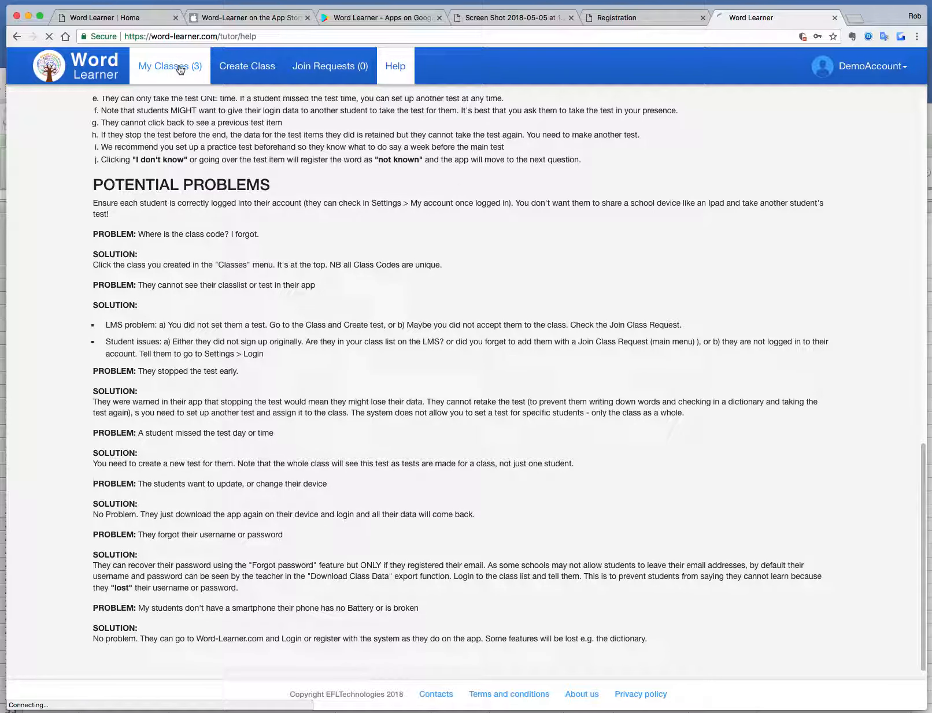